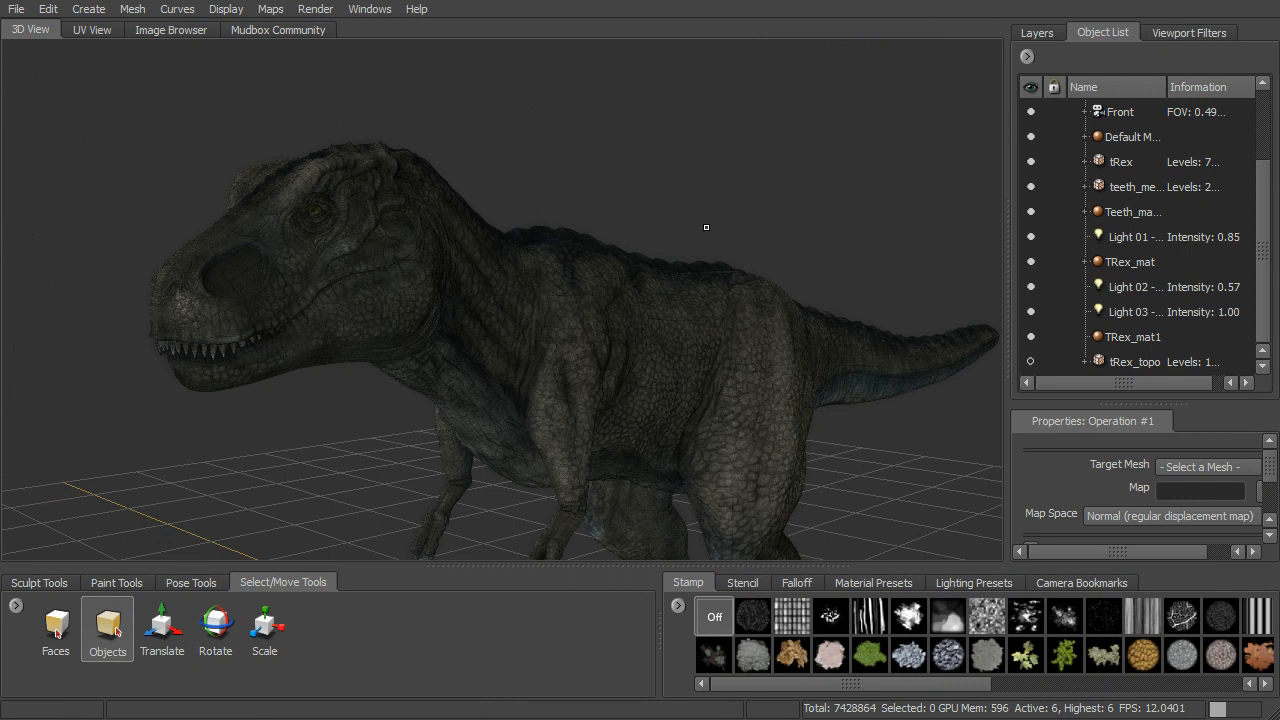
mouse_move(790, 205)
alt+mouse_down()
mouse_move(760, 203)
mouse_move(792, 244)
alt+mouse_up()
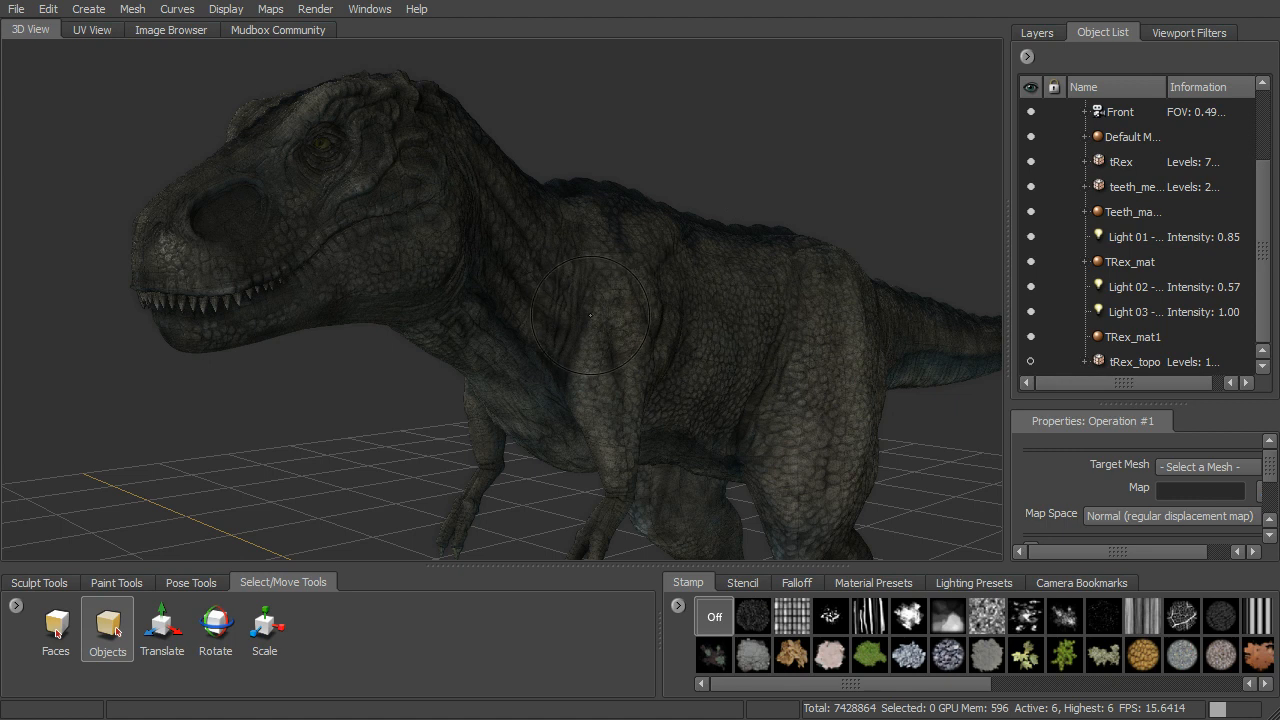
click(16, 9)
mouse_move(63, 103)
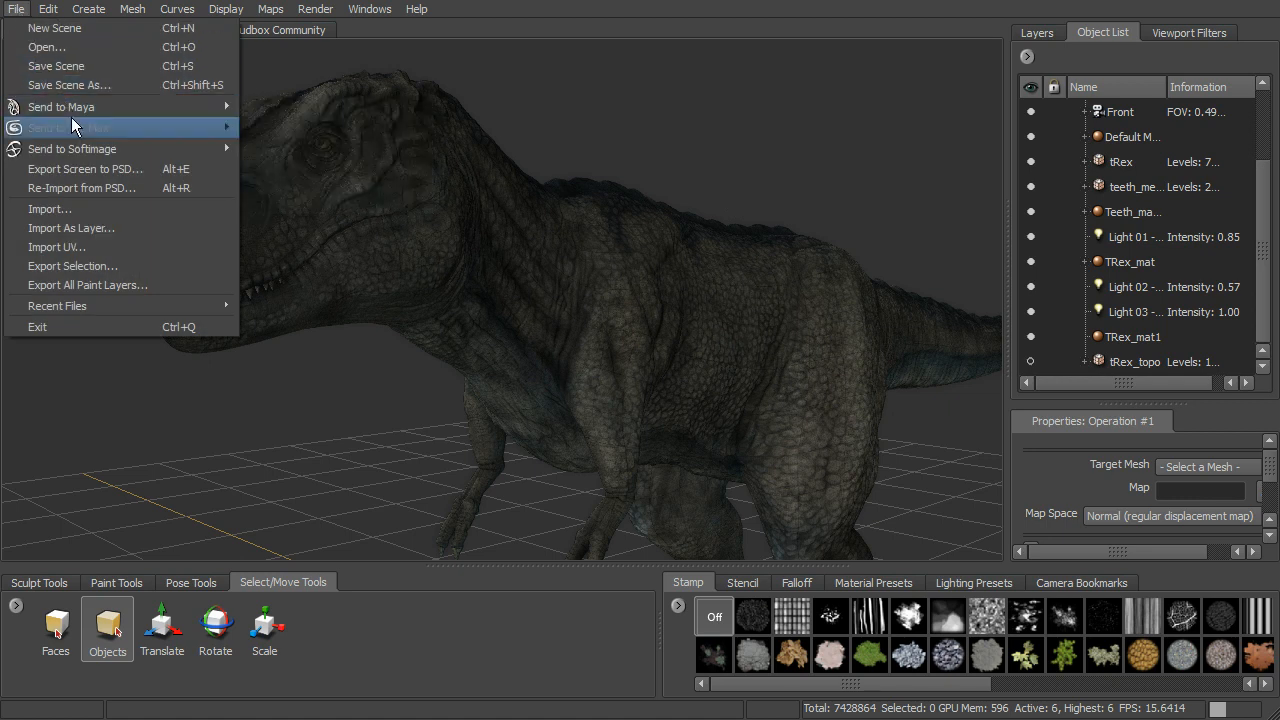
mouse_move(90, 148)
click(686, 122)
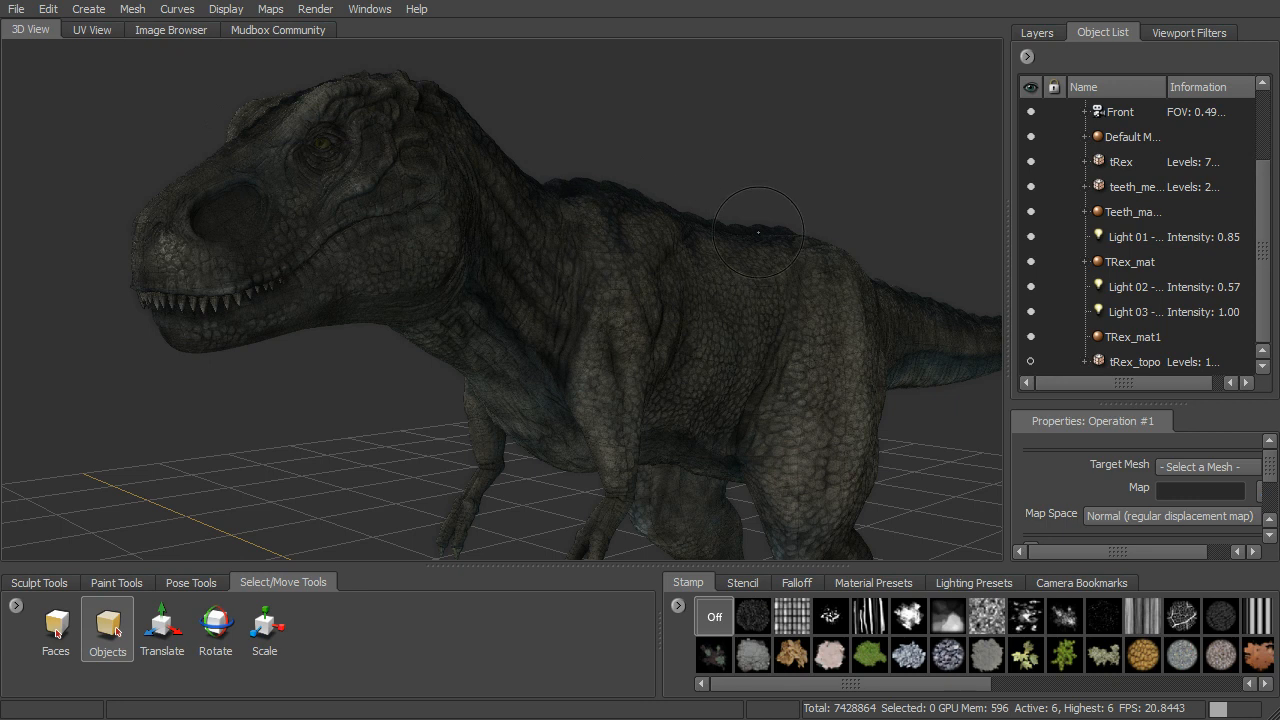
Step the tRex mesh down to subdivision level 0
alt+drag(665, 180, 785, 188)
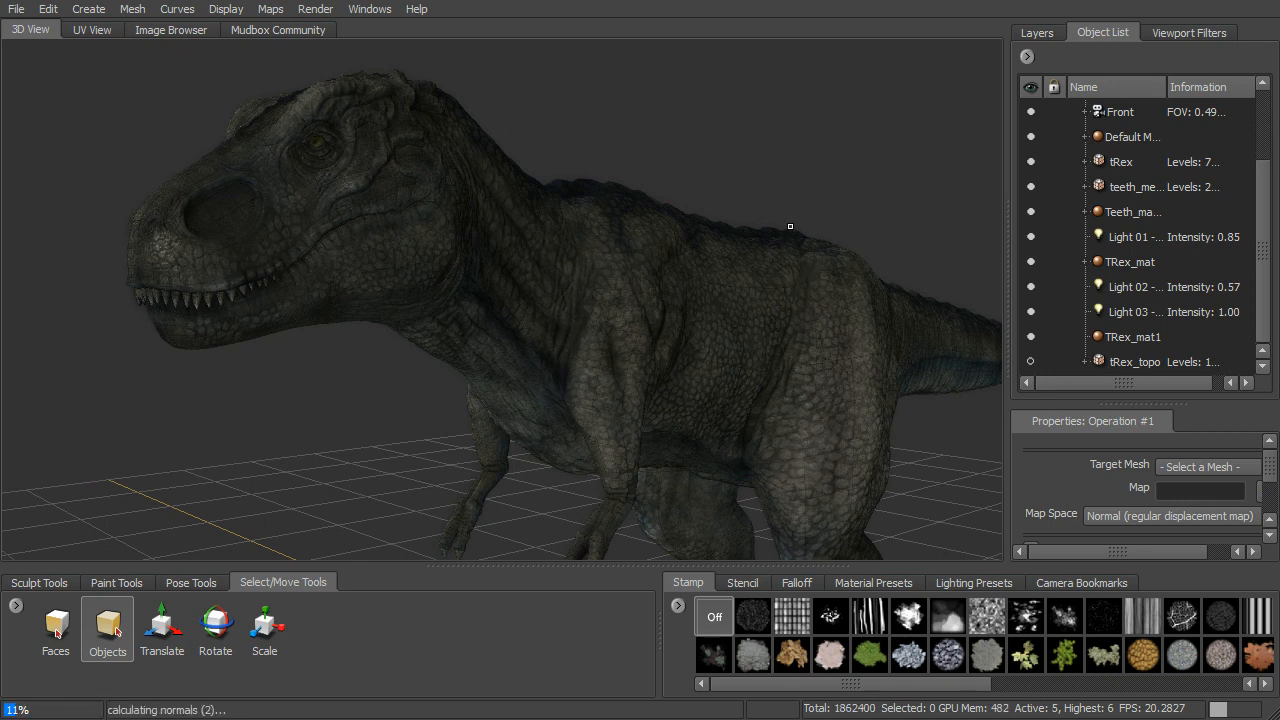
key(Page_Down)
key(Page_Down)
key(Page_Down)
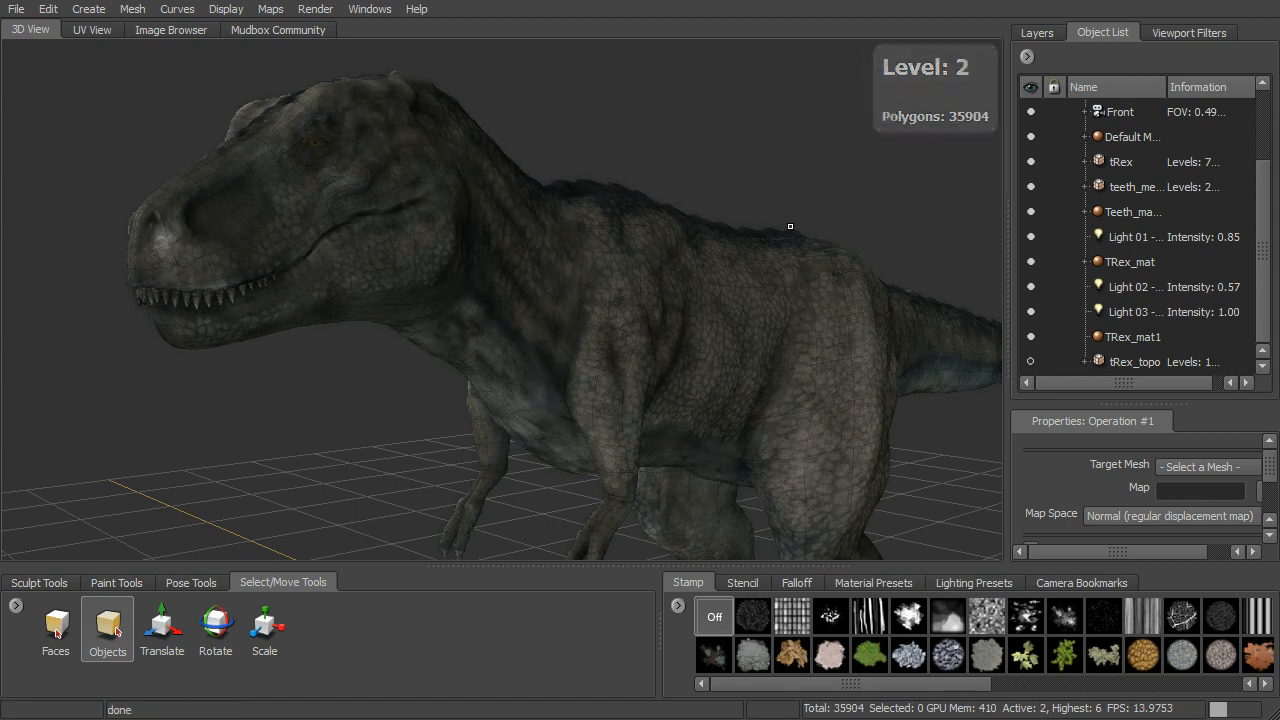
key(Page_Down)
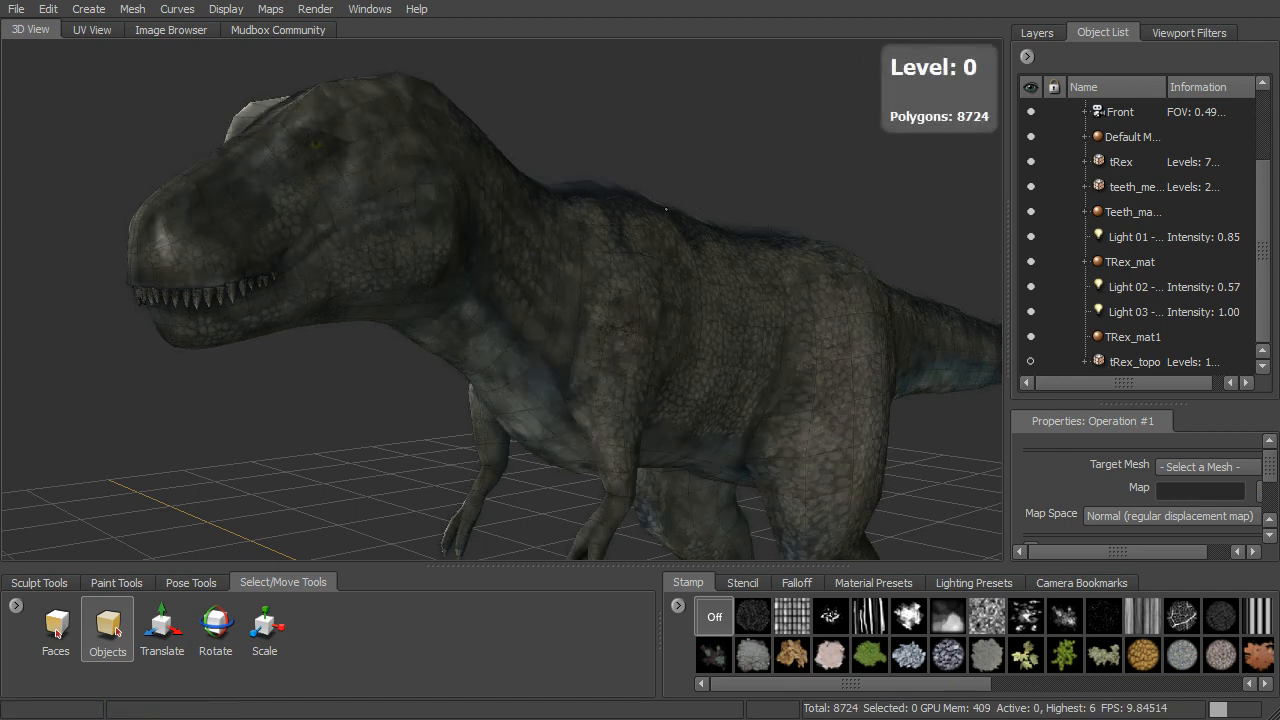
scroll(757, 227, up, 2)
mouse_move(757, 227)
alt+mouse_down()
mouse_move(720, 229)
mouse_move(820, 236)
mouse_move(714, 268)
alt+mouse_up()
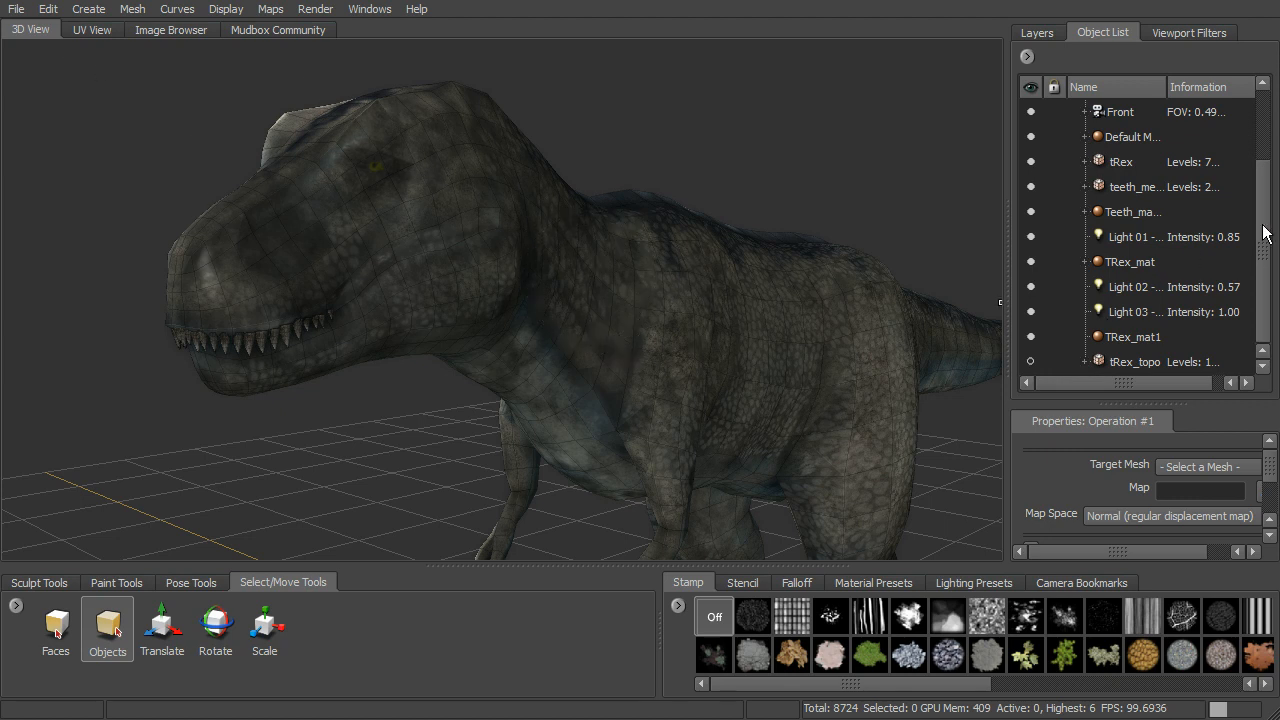
Show the tRex_topo mesh and hide the tRex mesh
click(1031, 361)
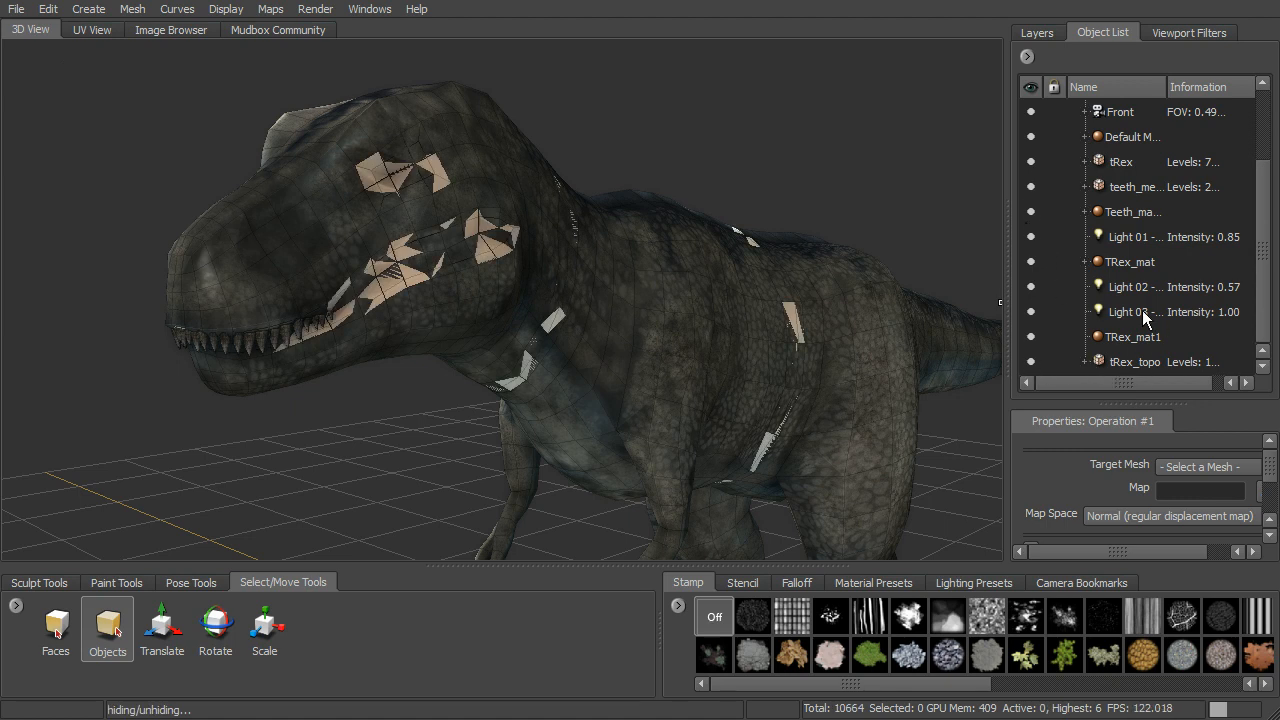
click(1031, 162)
scroll(746, 288, up, 3)
mouse_move(747, 288)
alt+mouse_down()
mouse_move(780, 274)
mouse_move(728, 249)
alt+mouse_up()
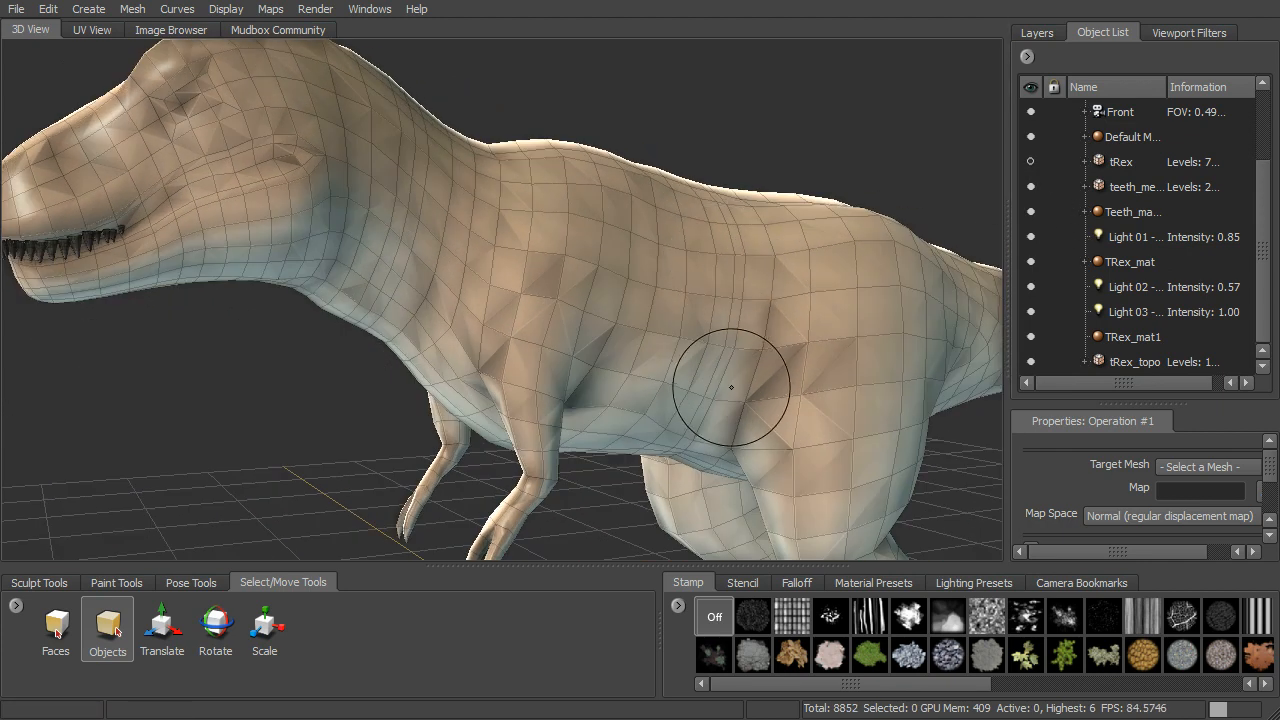
Examine the topology of the tRex_topo mesh on the body and head from several angles
mouse_move(766, 291)
alt+mouse_down()
mouse_move(785, 295)
mouse_move(777, 309)
alt+mouse_up()
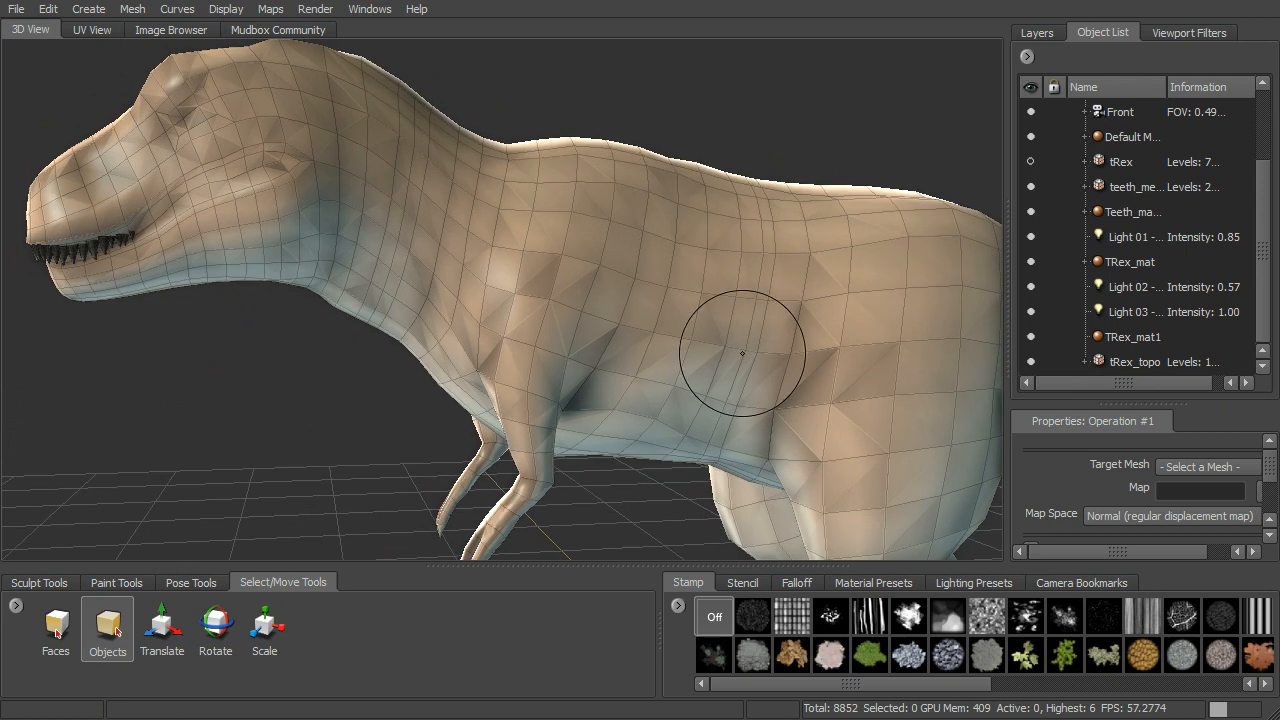
alt+drag(420, 260, 618, 339)
alt+right_drag(618, 339, 830, 352)
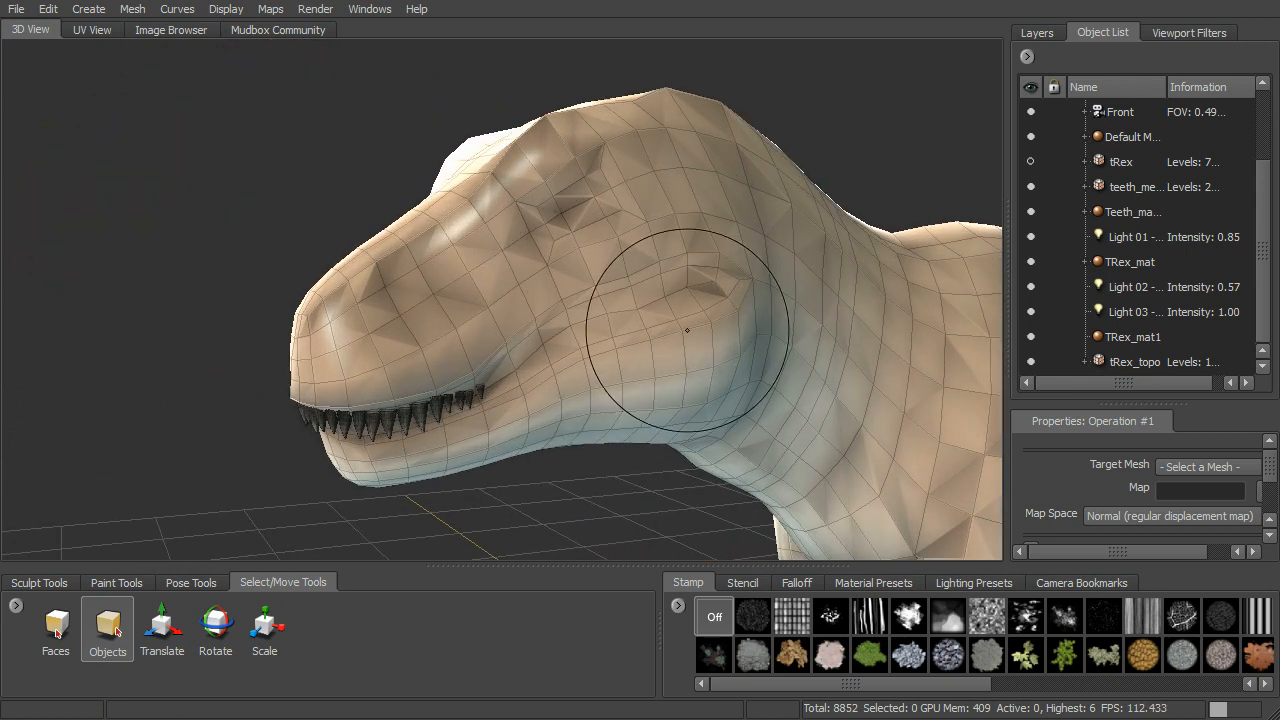
alt+drag(679, 330, 629, 229)
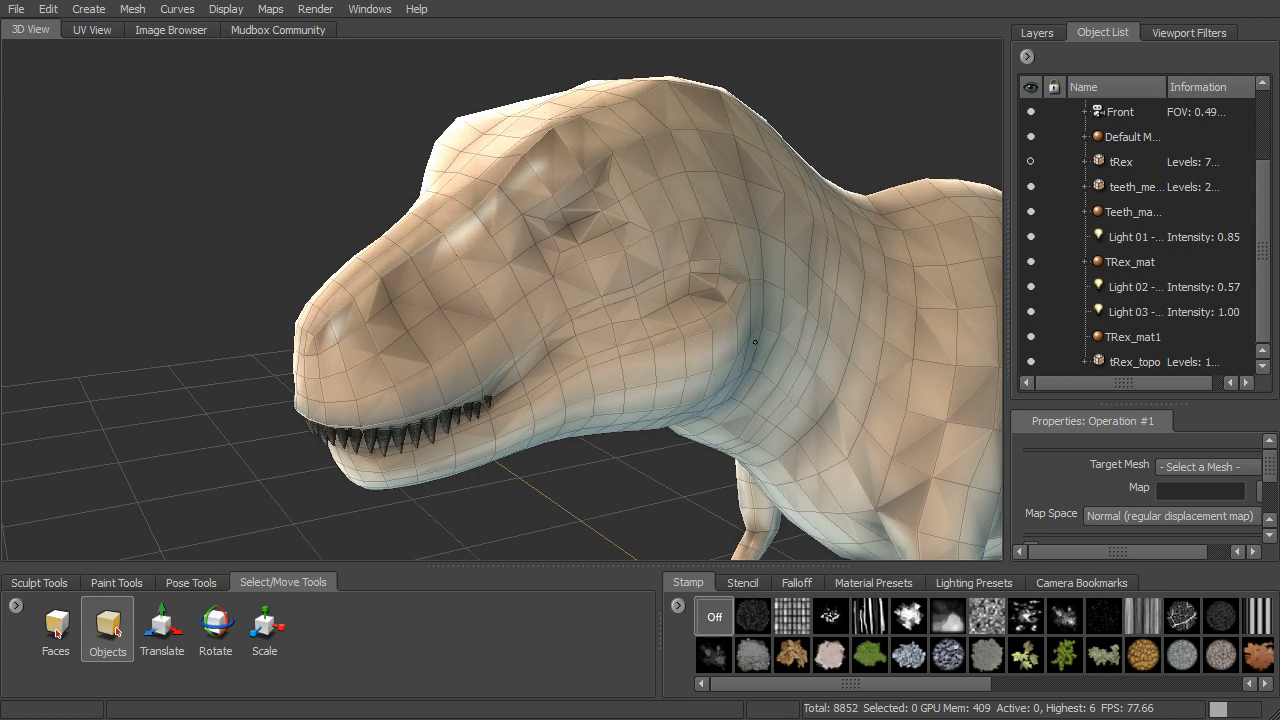
alt+drag(728, 337, 774, 326)
alt+middle_drag(774, 326, 677, 334)
alt+right_drag(677, 334, 477, 265)
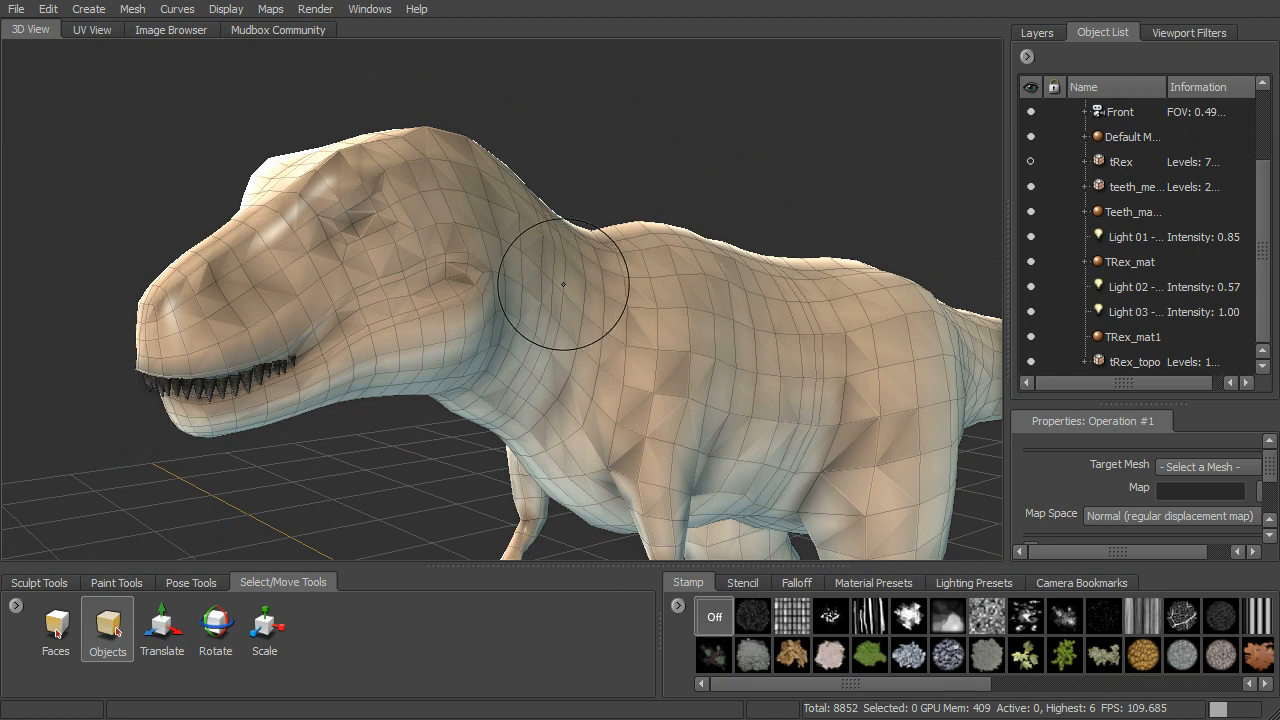
mouse_move(757, 297)
alt+mouse_down()
mouse_move(751, 409)
mouse_move(852, 333)
alt+mouse_up()
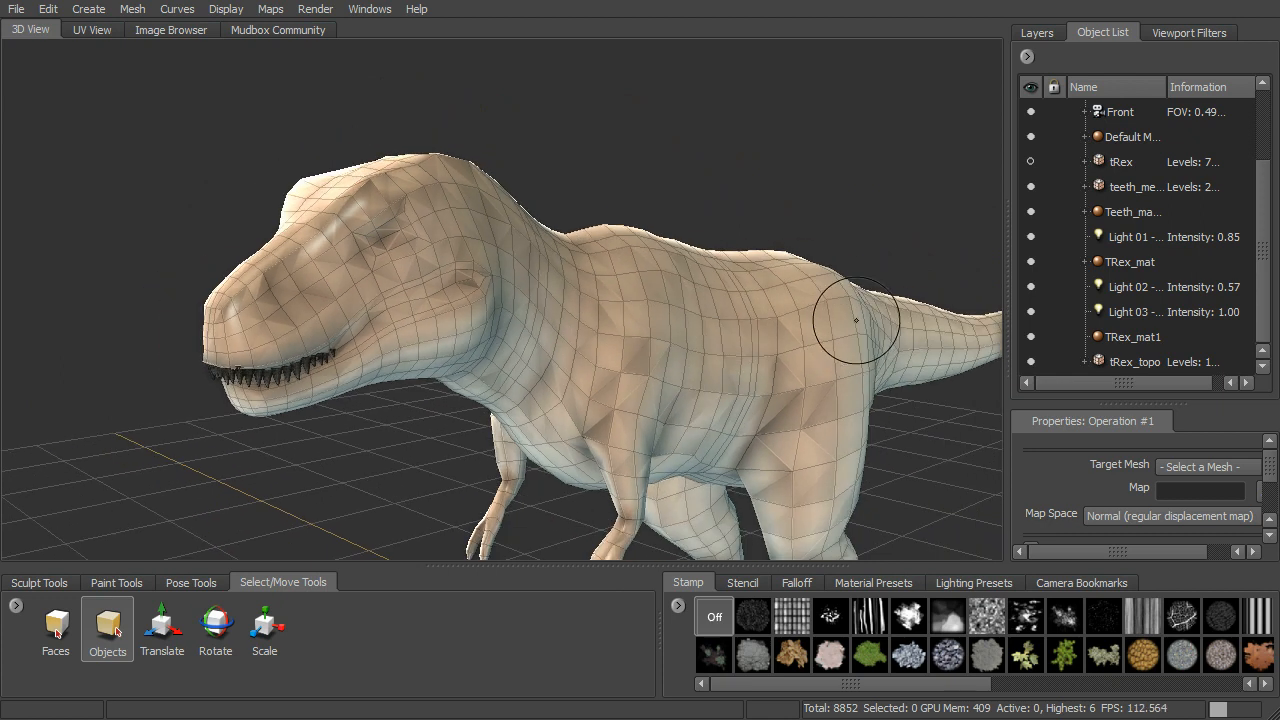
alt+drag(785, 306, 763, 286)
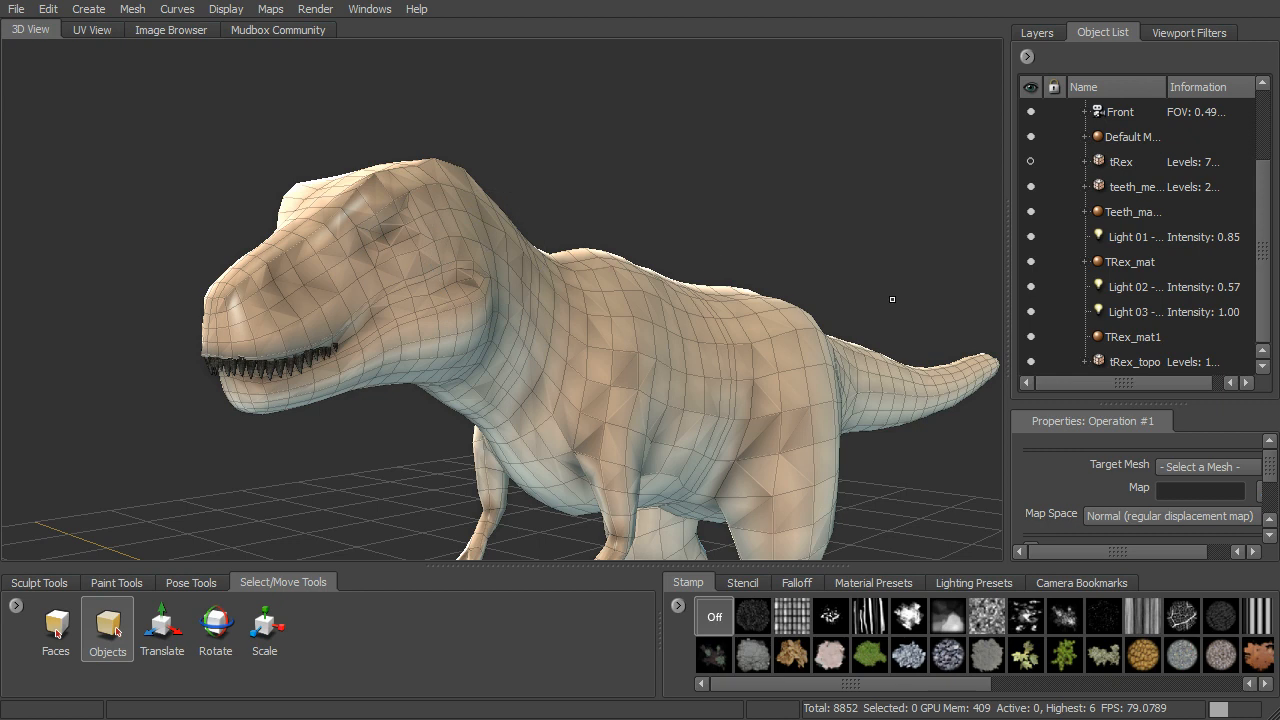
Unhide the tRex mesh and select the tRex_topo mesh in the scene's object list
click(1030, 162)
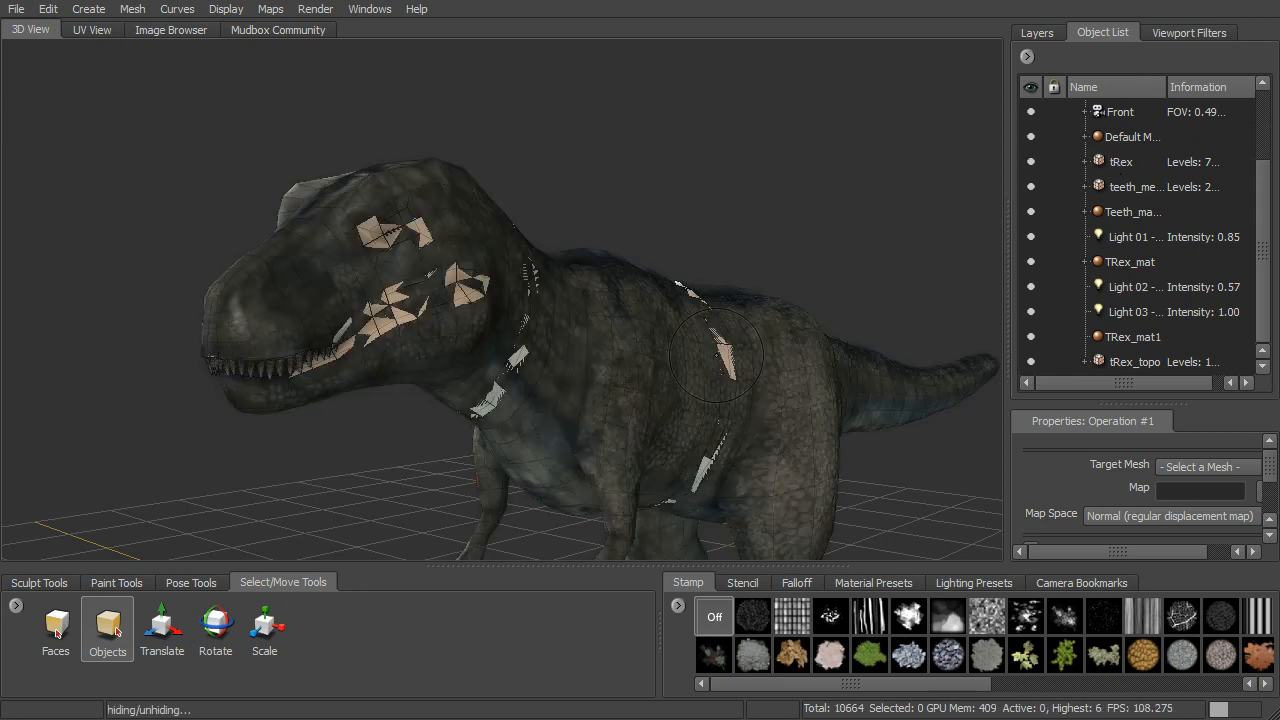
click(1120, 164)
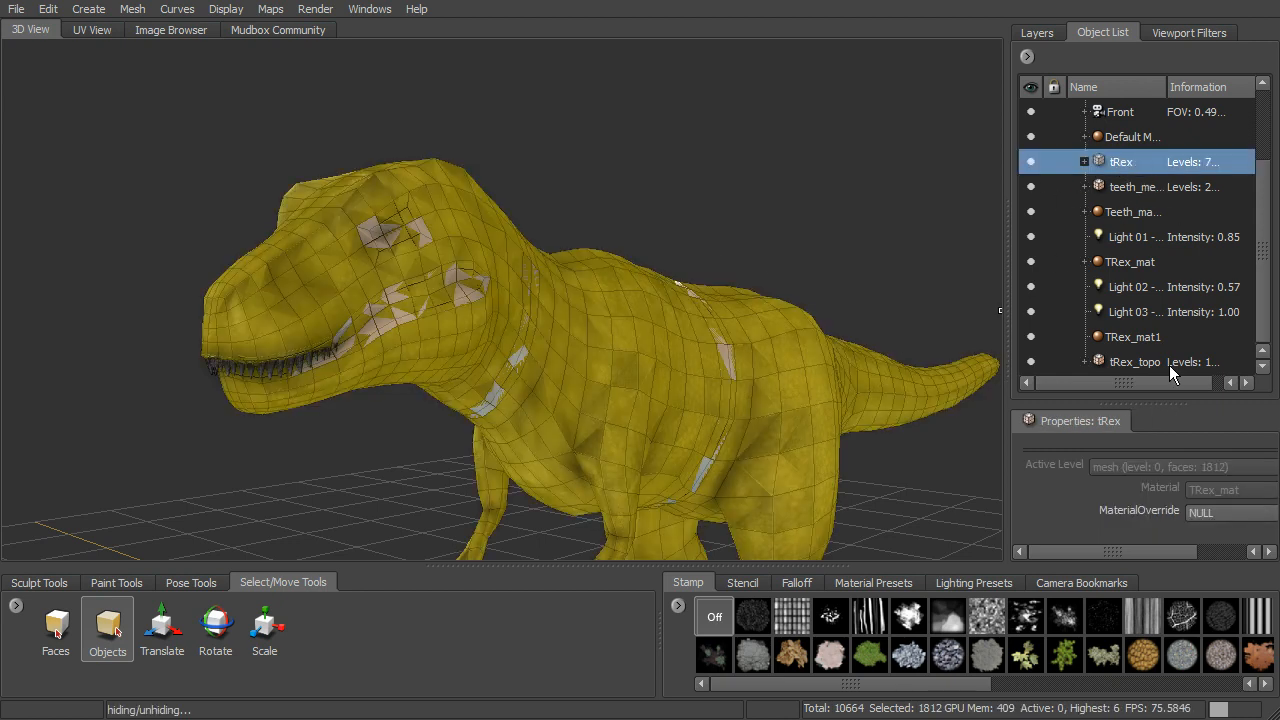
click(1140, 362)
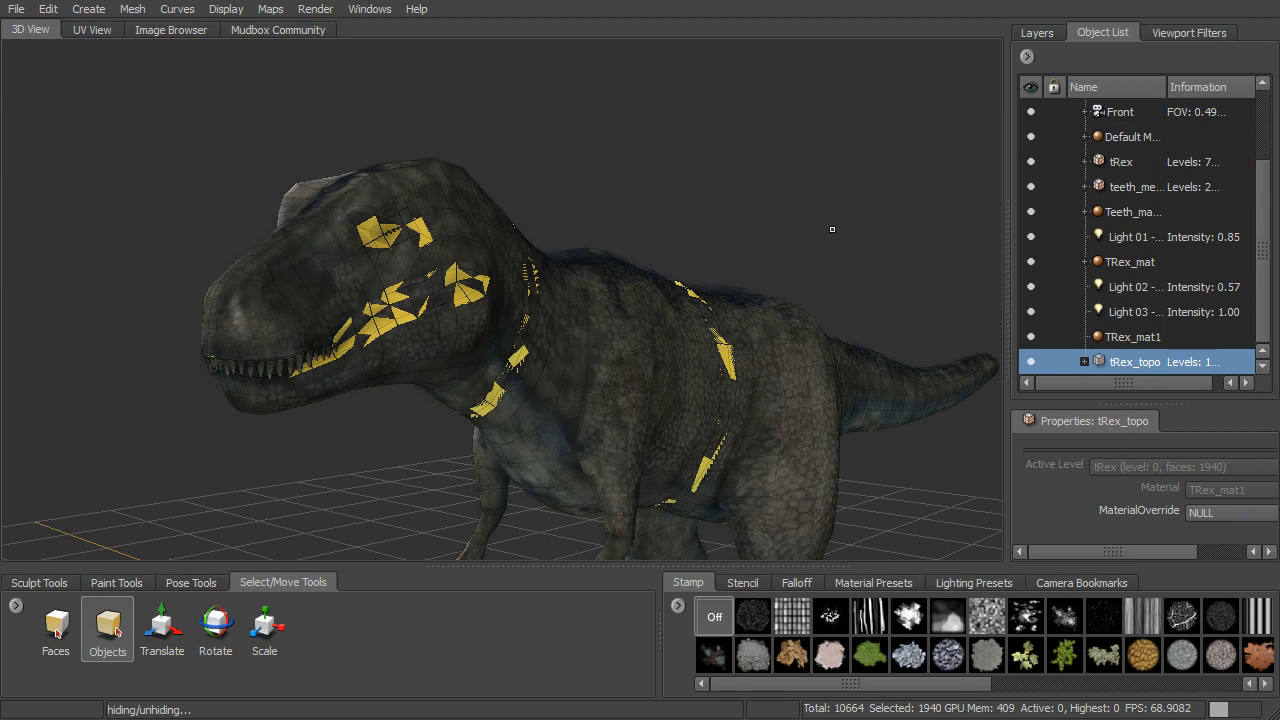
Open the Transfer Details dialog and expand its advanced options
click(133, 9)
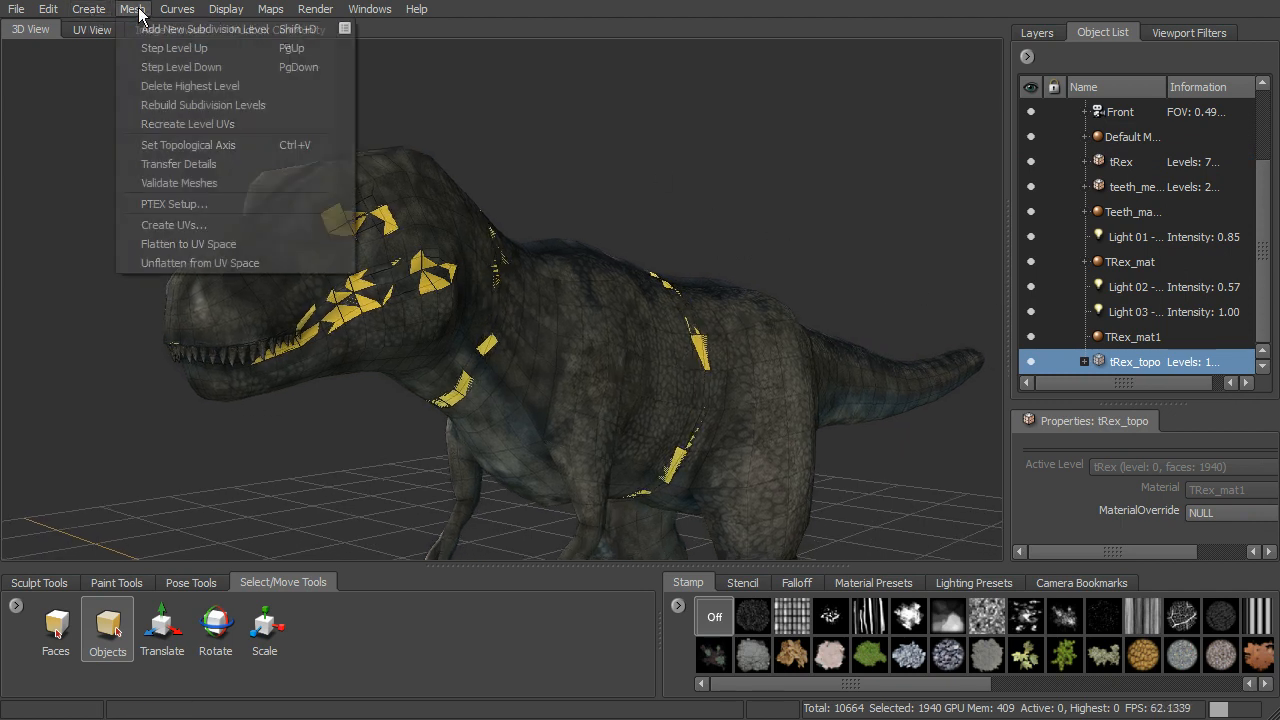
click(210, 164)
drag(672, 251, 618, 113)
drag(737, 325, 805, 455)
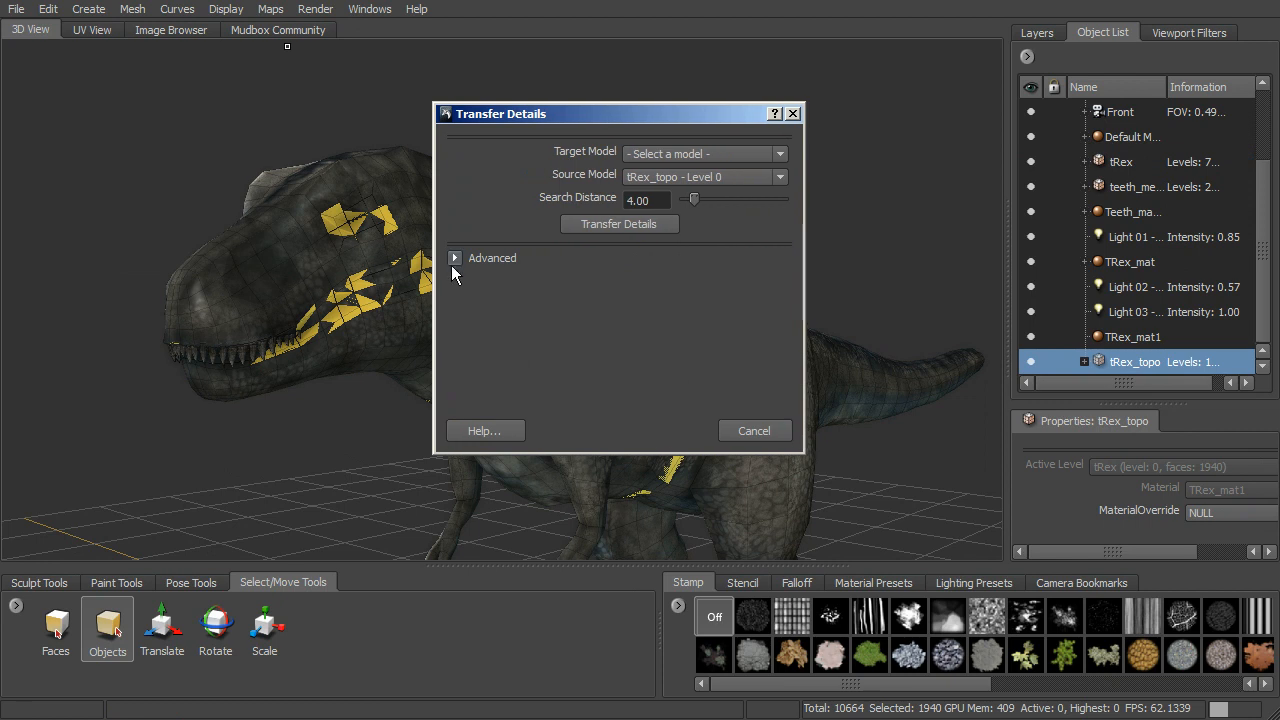
click(454, 258)
drag(790, 257, 796, 325)
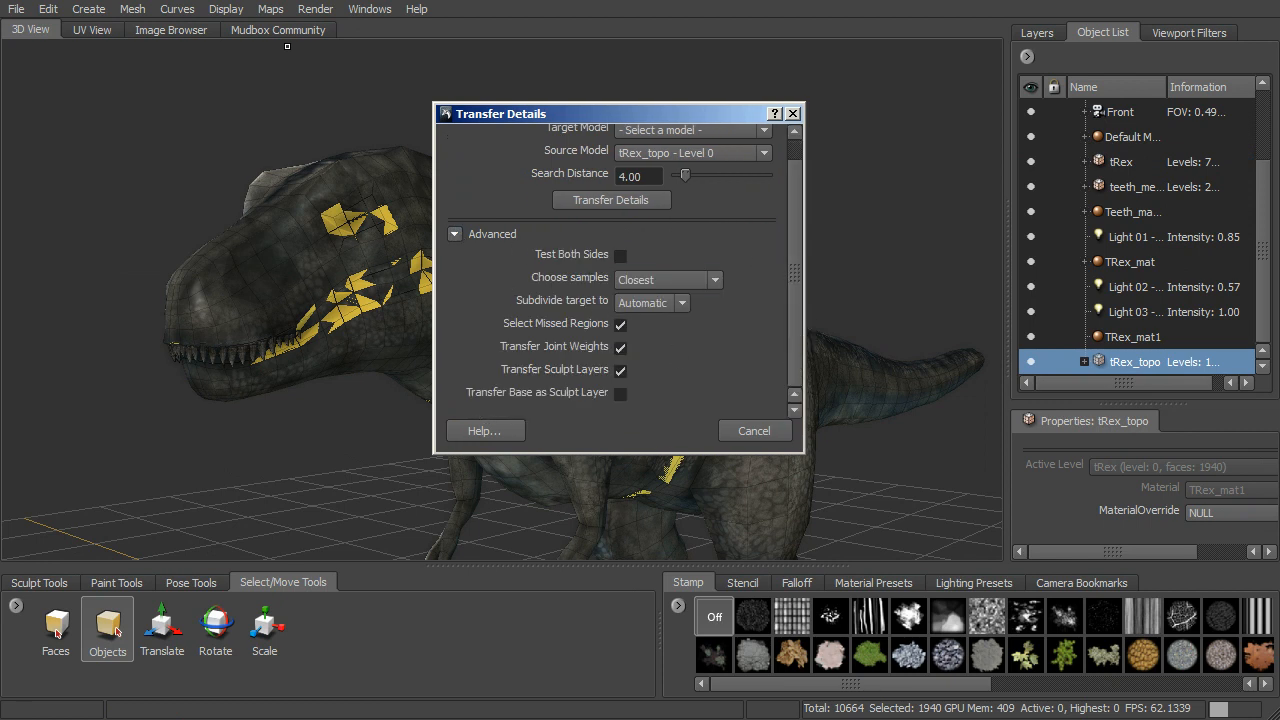
drag(796, 354, 802, 331)
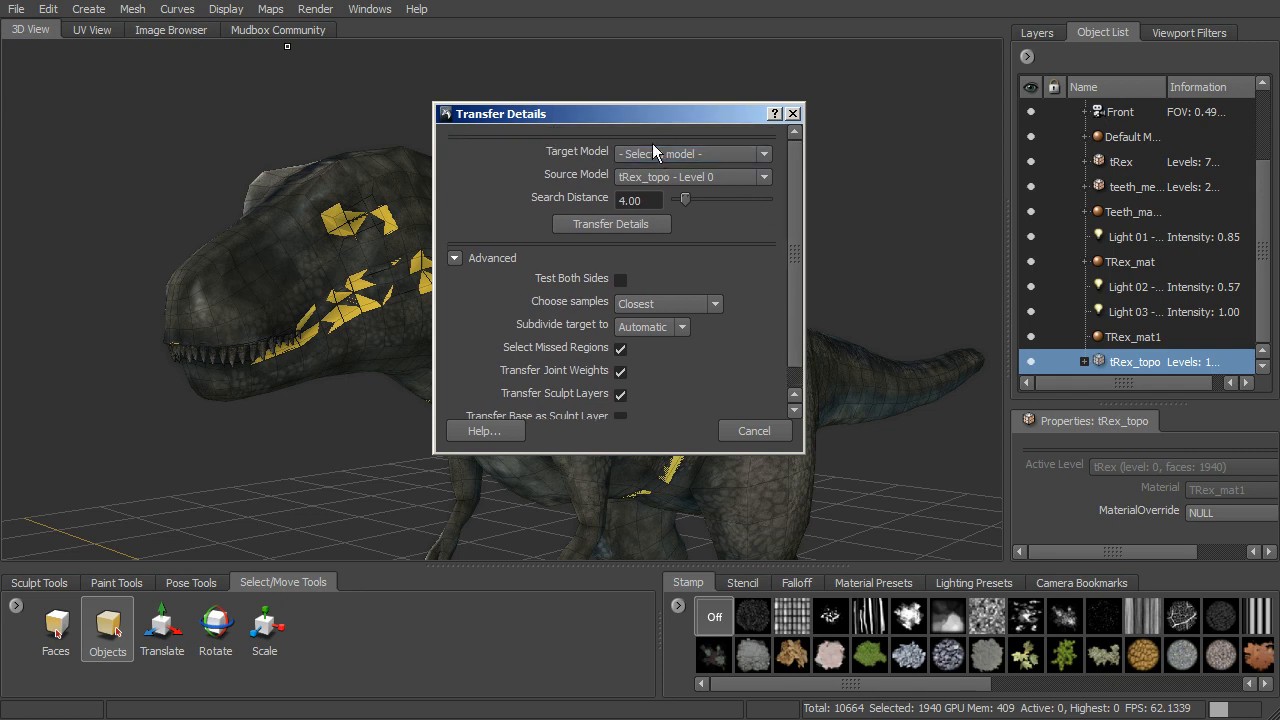
Set the transfer's target model to tRex_topo and its source model to tRex - Level 0
click(710, 155)
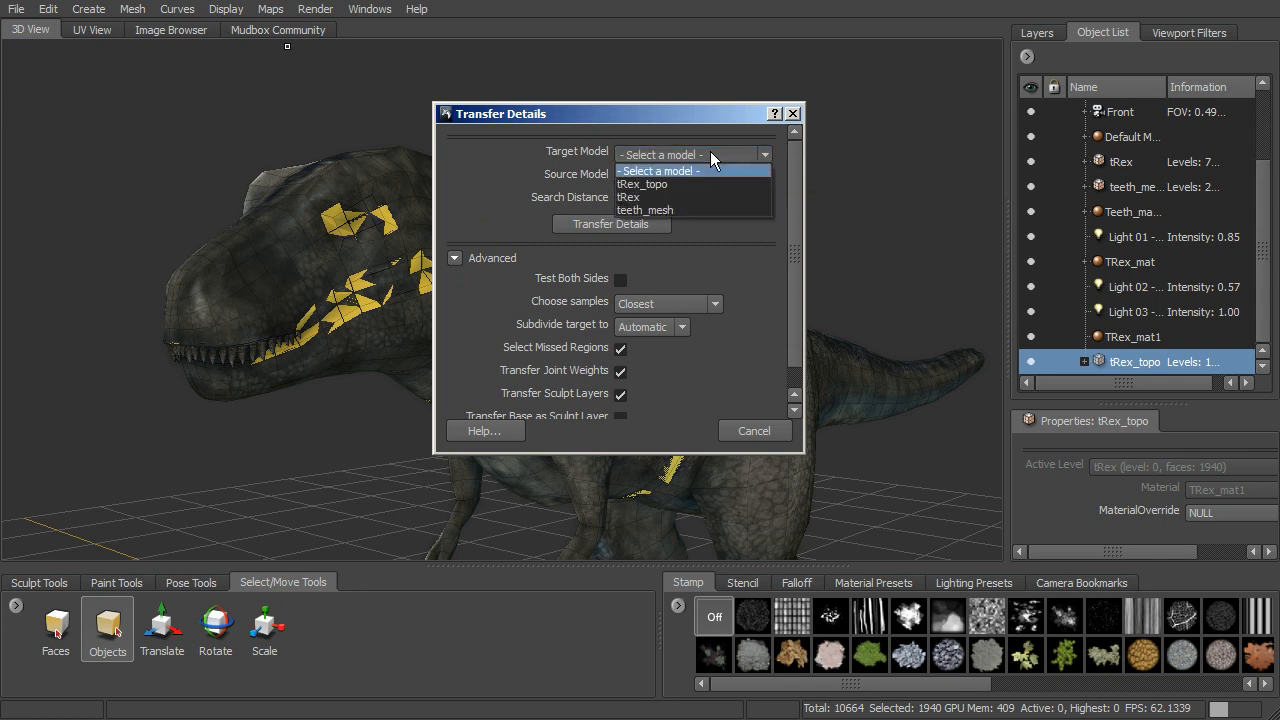
click(645, 184)
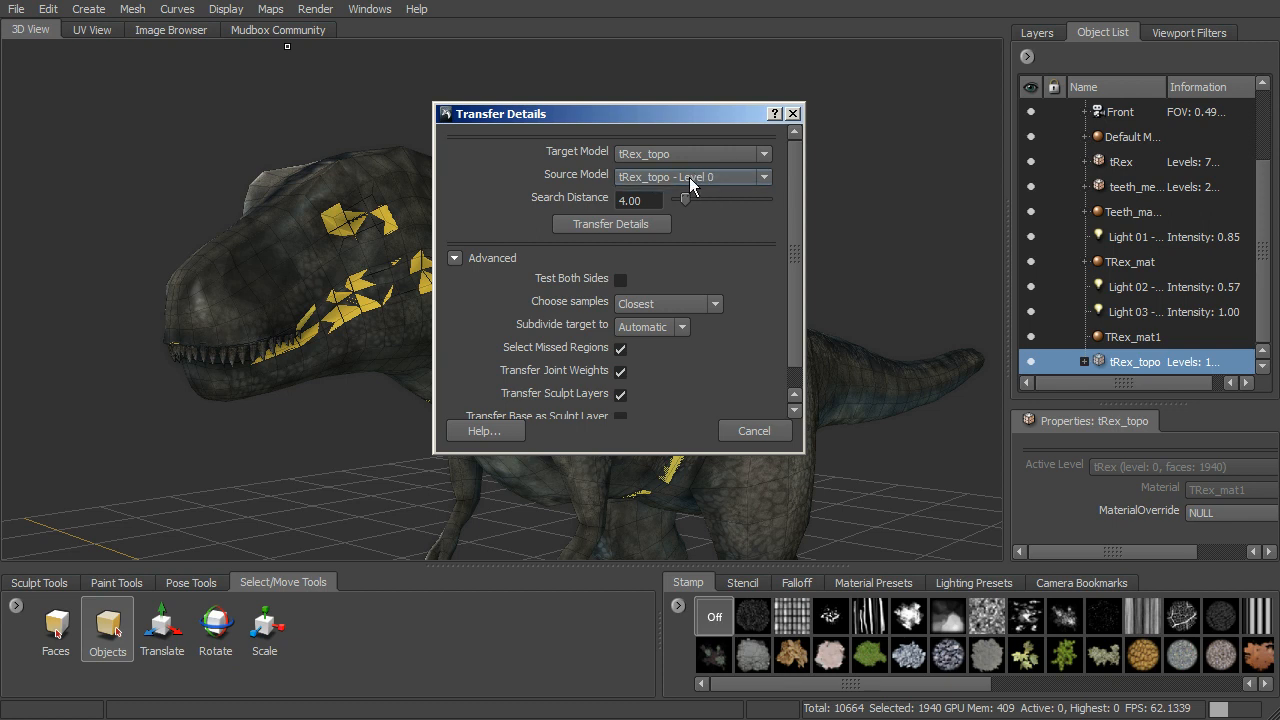
click(690, 176)
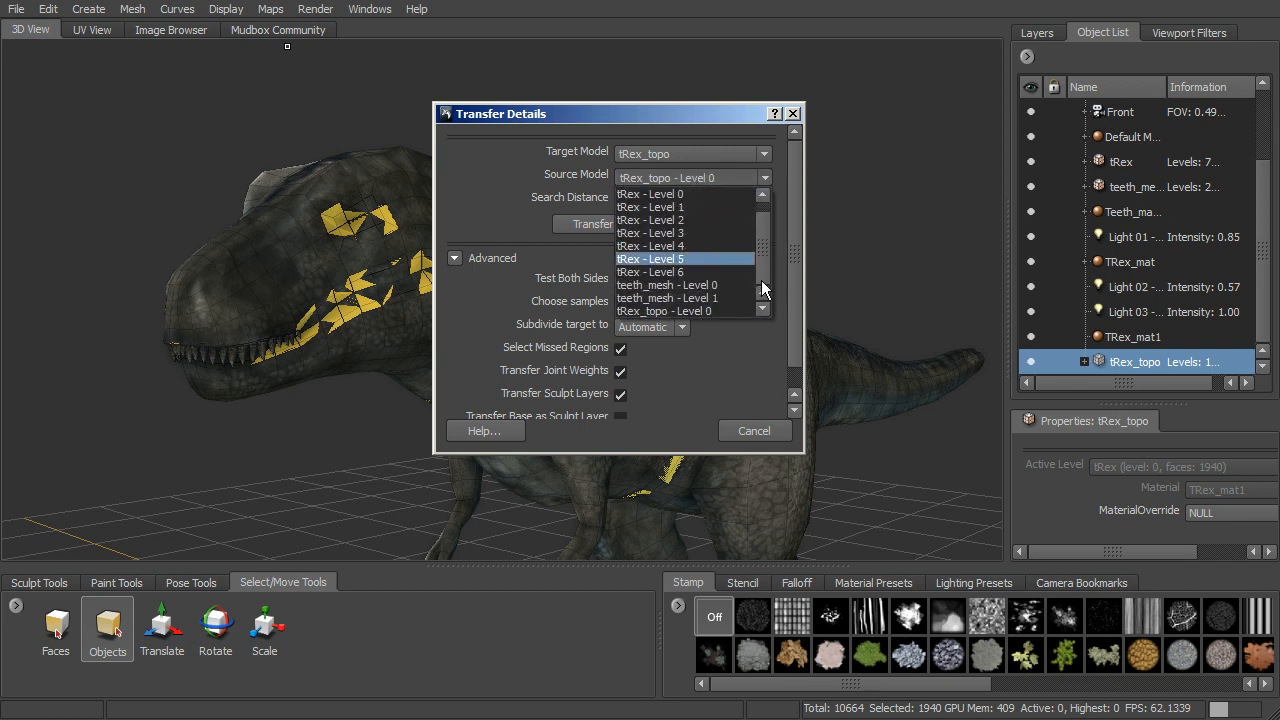
click(693, 196)
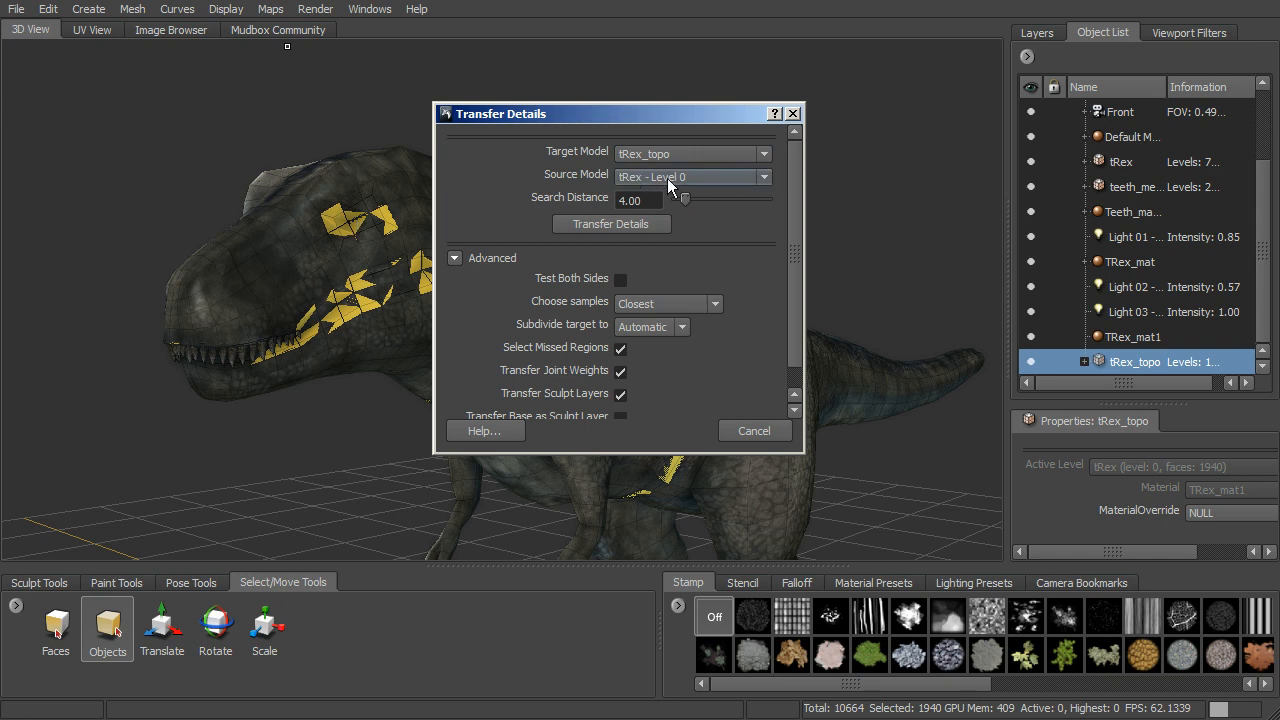
drag(702, 114, 837, 82)
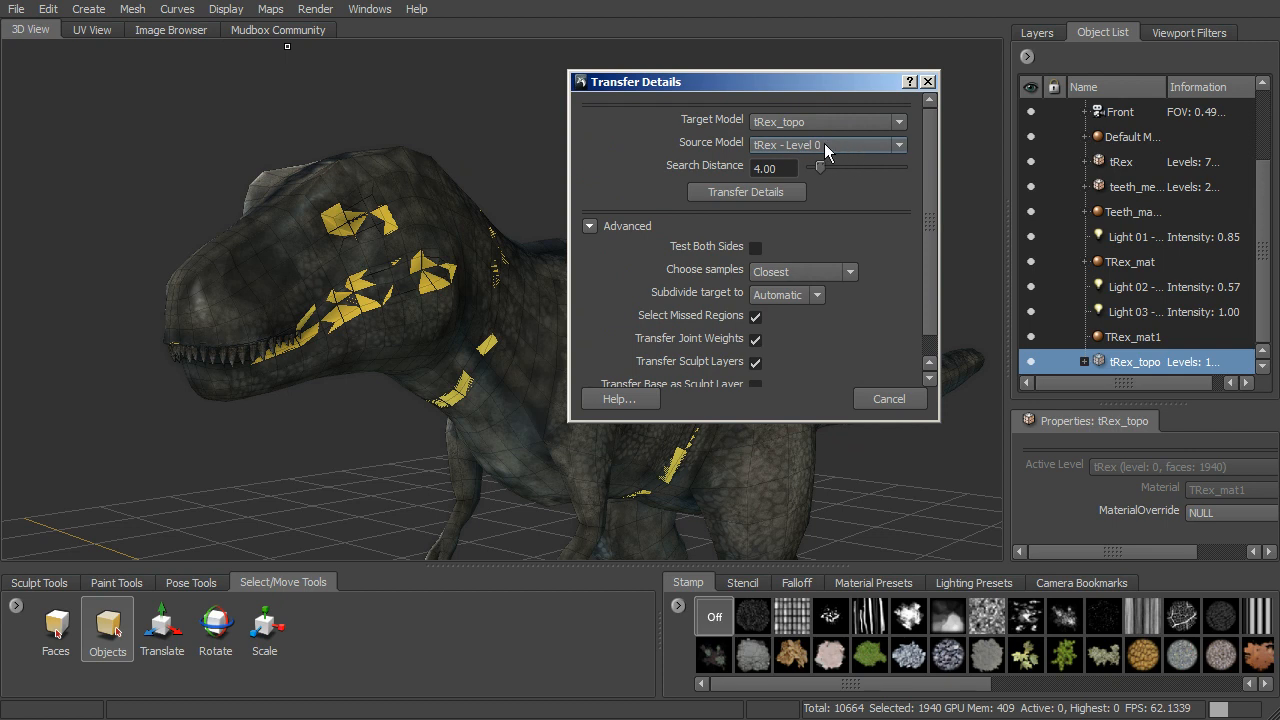
drag(871, 85, 849, 66)
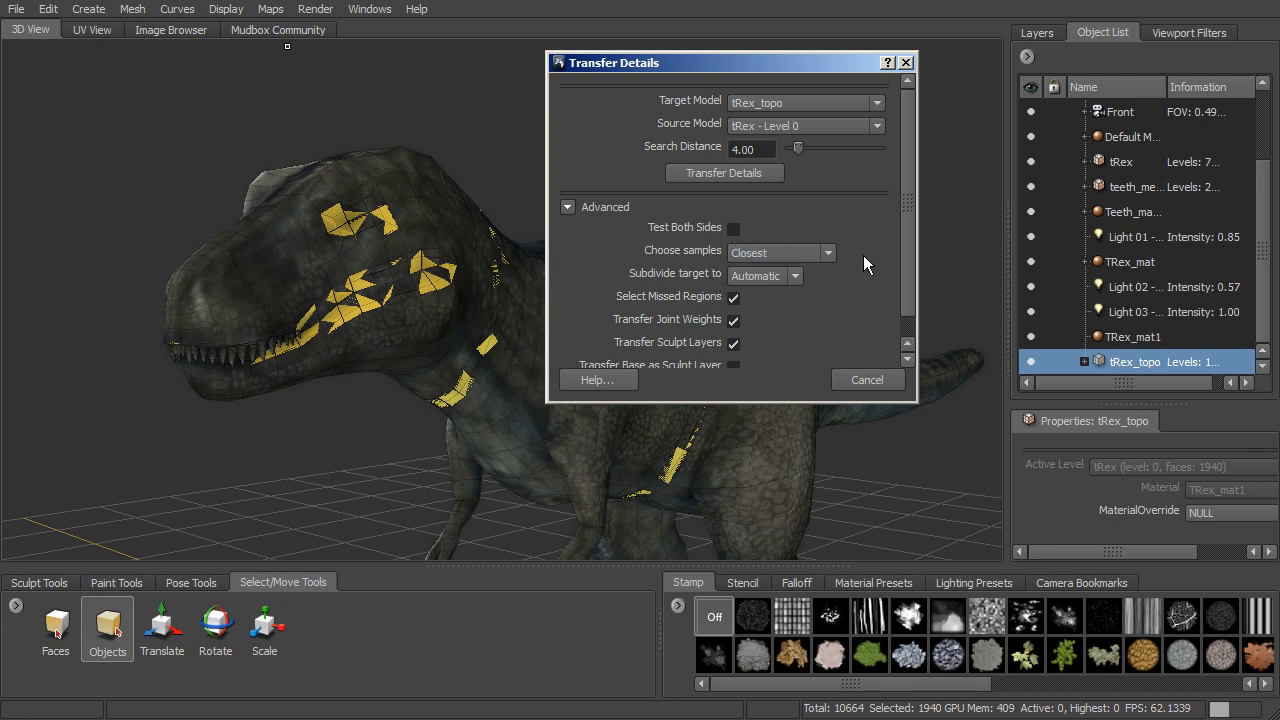
Review the available sample choices and target subdivision levels, keeping Closest and Automatic
click(780, 253)
click(794, 229)
click(783, 285)
scroll(797, 322, down, 1)
drag(797, 322, 794, 342)
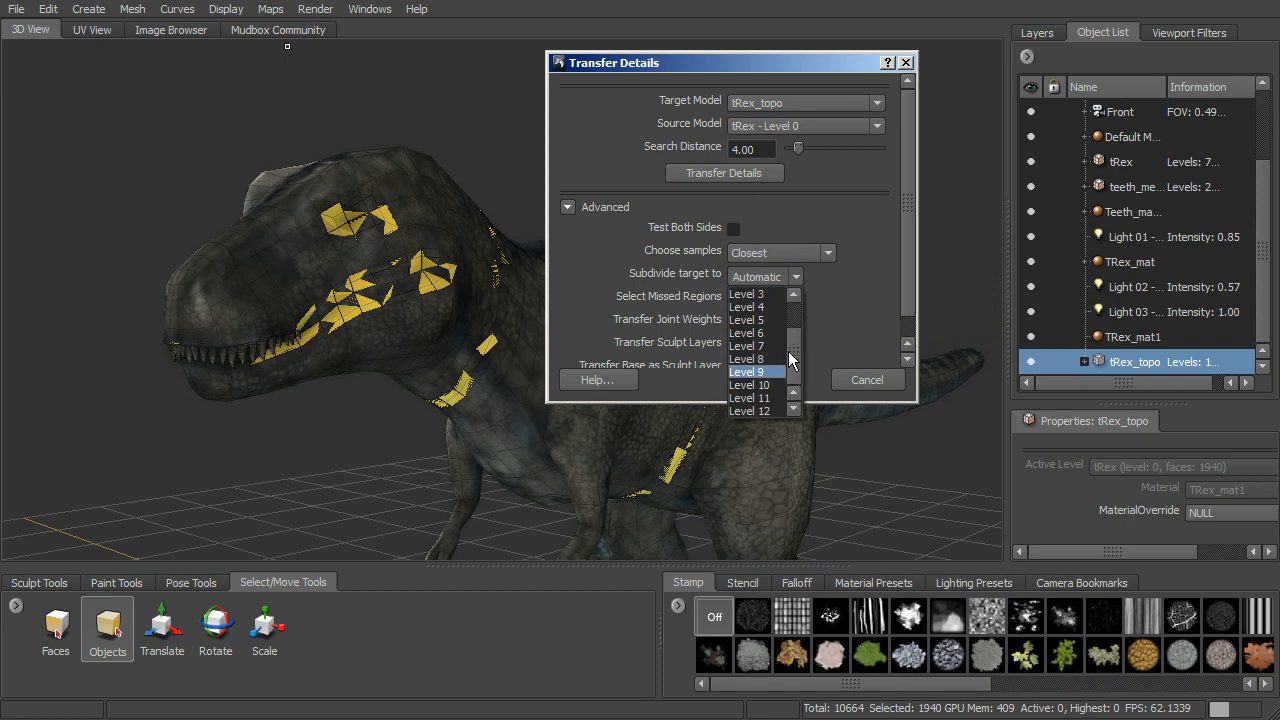
drag(795, 346, 795, 312)
click(774, 296)
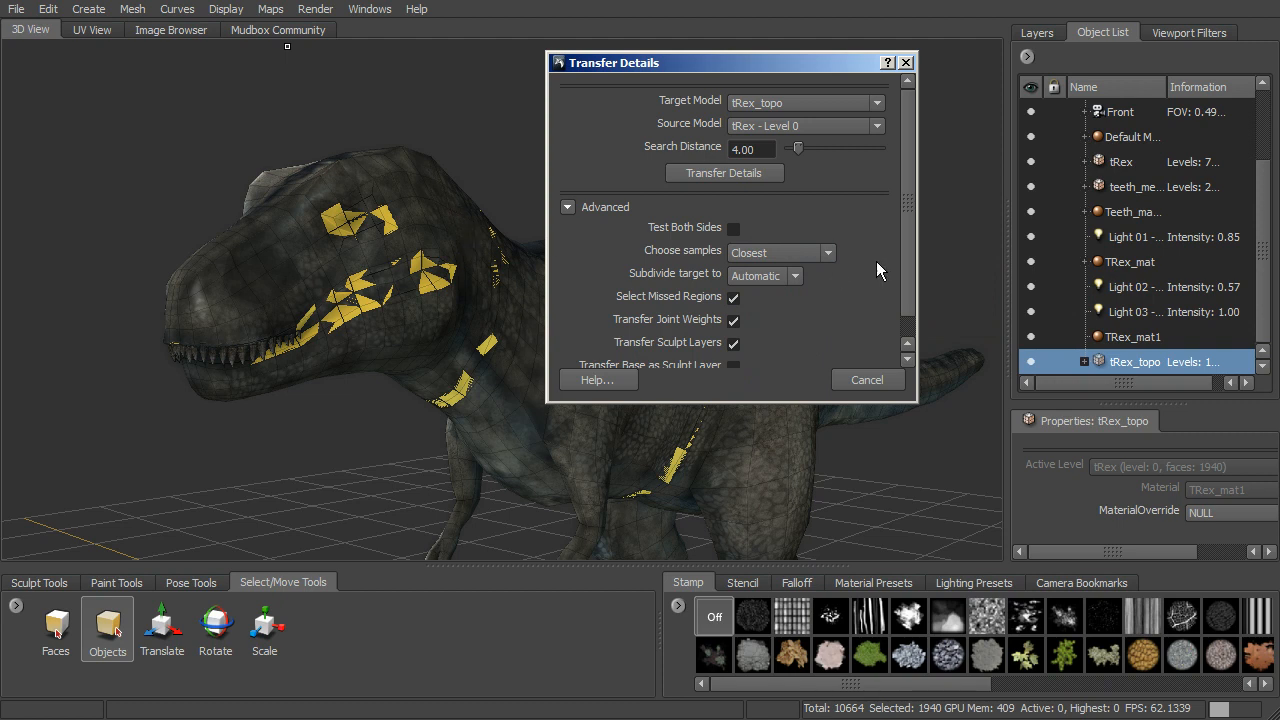
Turn on Transfer Base as Sculpt Layer, collapse the advanced options and run the detail transfer from tRex to tRex_topo
scroll(907, 284, down, 1)
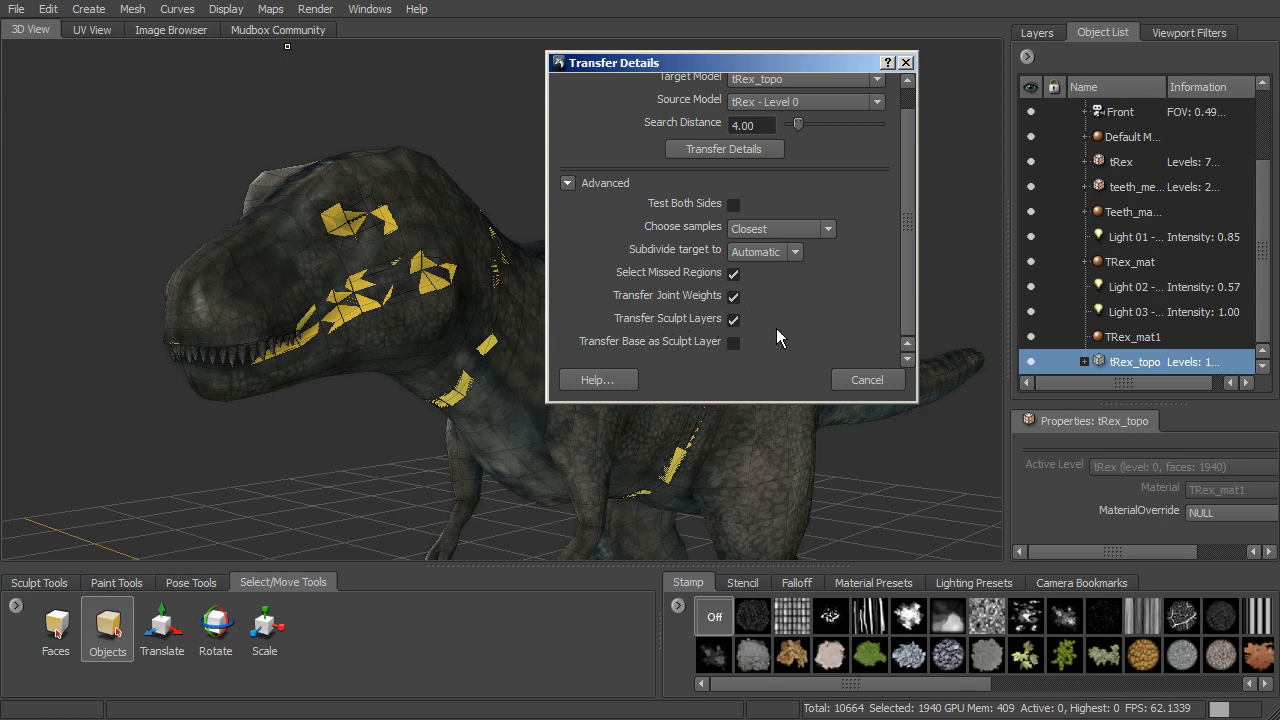
click(734, 342)
scroll(907, 278, up, 1)
click(568, 207)
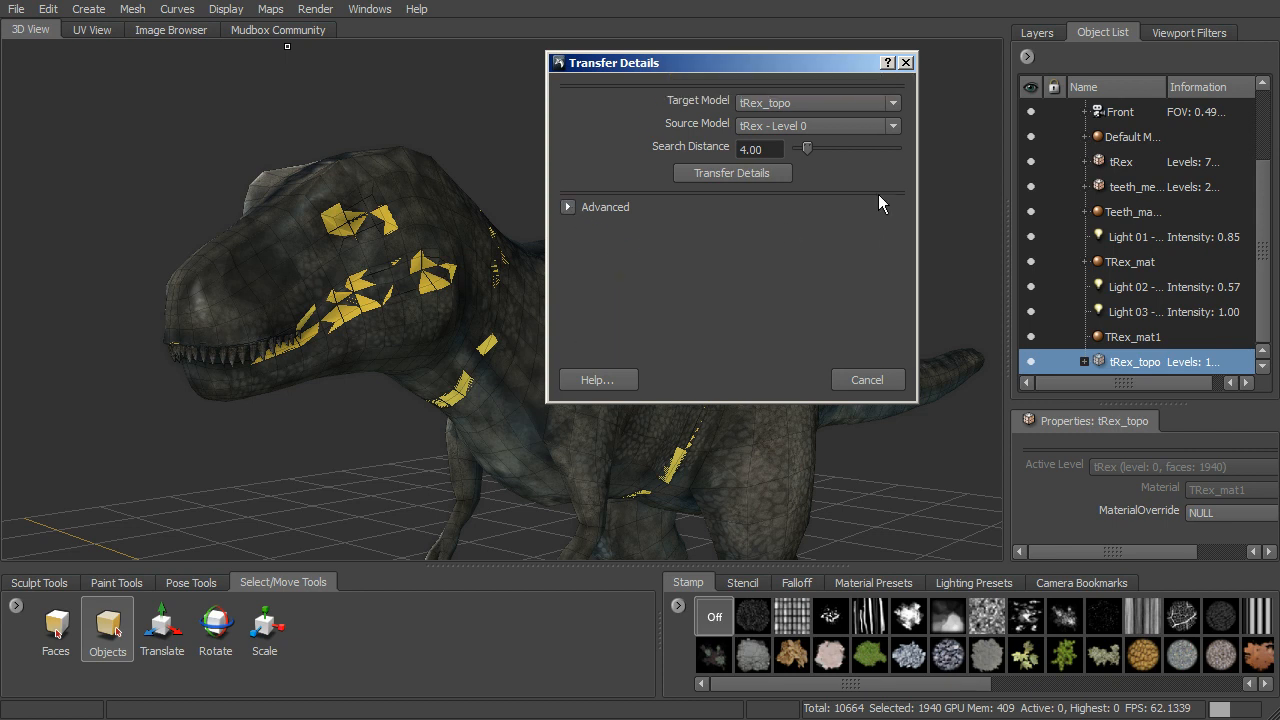
click(734, 173)
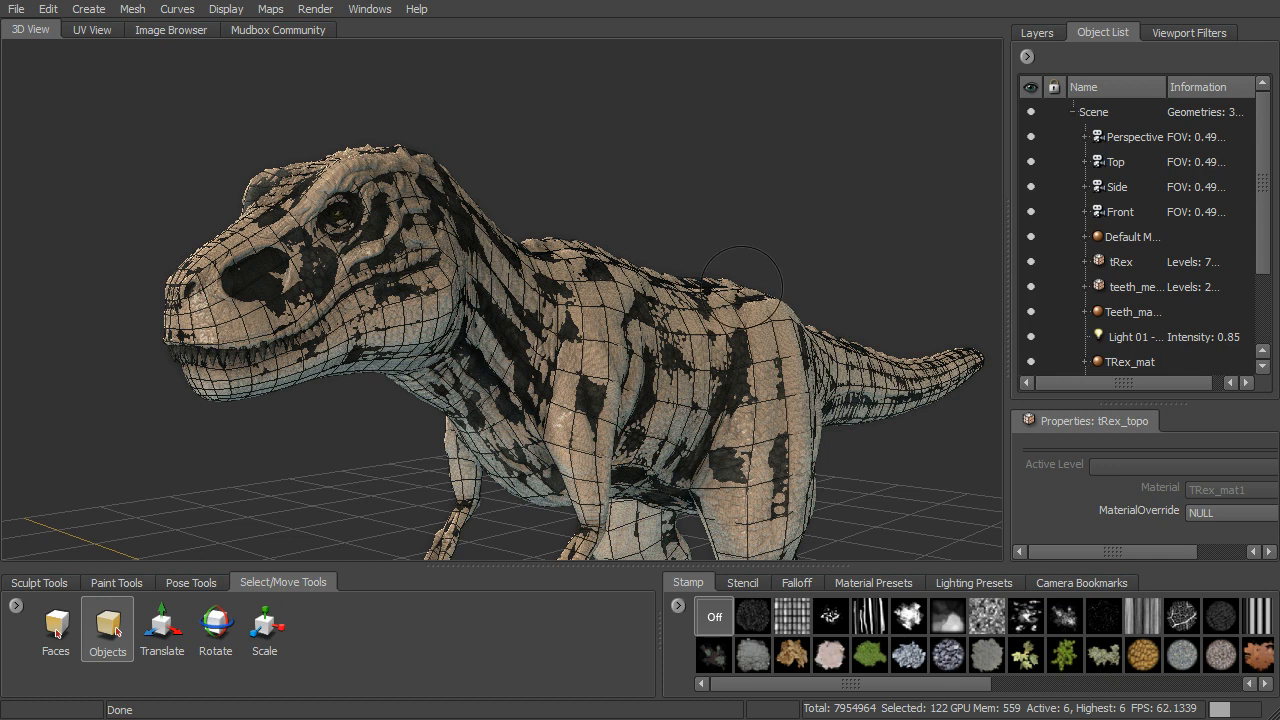
Hide the tRex mesh and inspect the transferred details on tRex_topo, closing in on the head
click(1031, 262)
alt+drag(870, 210, 826, 206)
alt+middle_drag(826, 206, 866, 240)
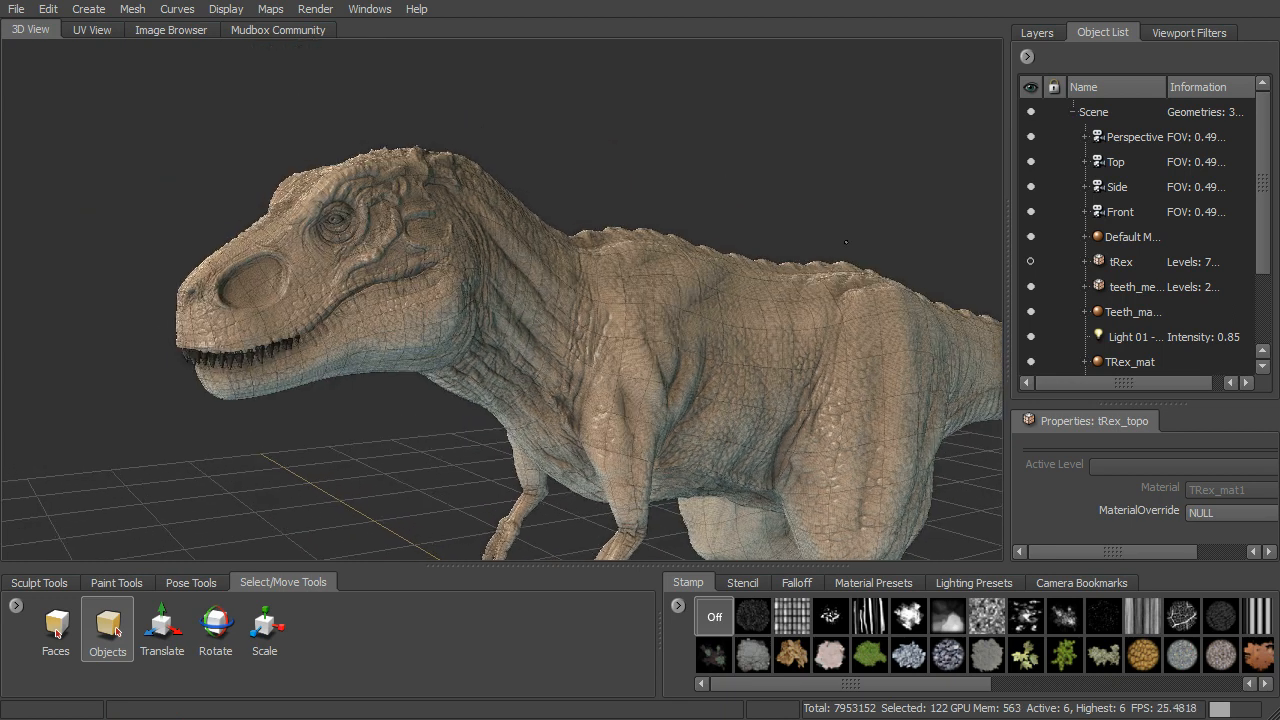
alt+right_drag(866, 240, 752, 208)
alt+middle_drag(752, 208, 794, 218)
alt+right_drag(794, 218, 762, 234)
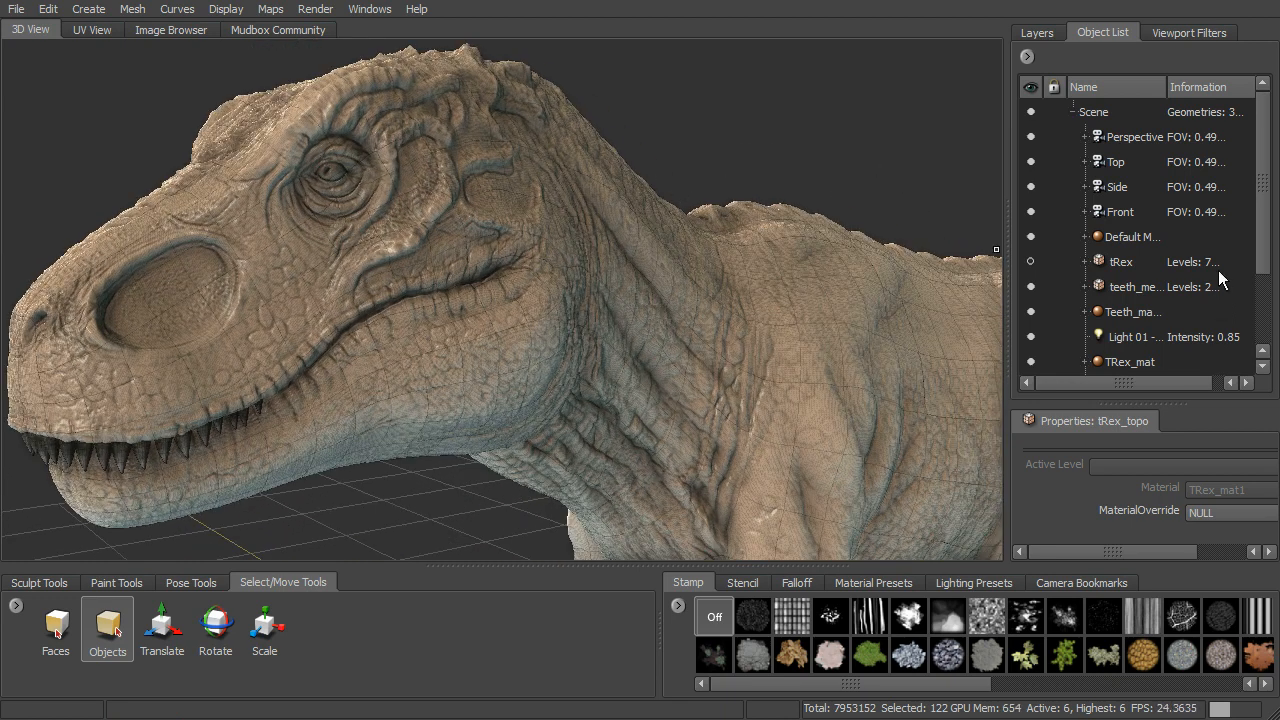
Select tRex_topo in the object list and step its mesh down from the highest subdivision level to base level 0
scroll(1224, 302, down, 2)
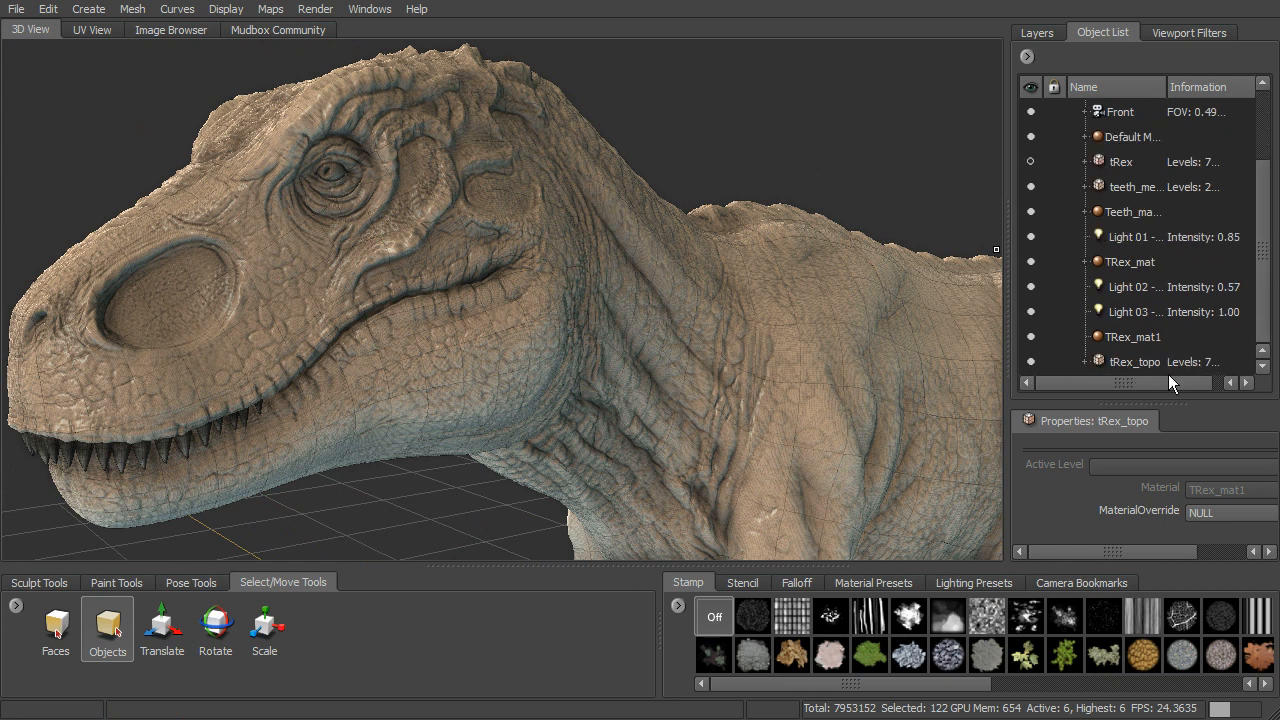
click(1128, 362)
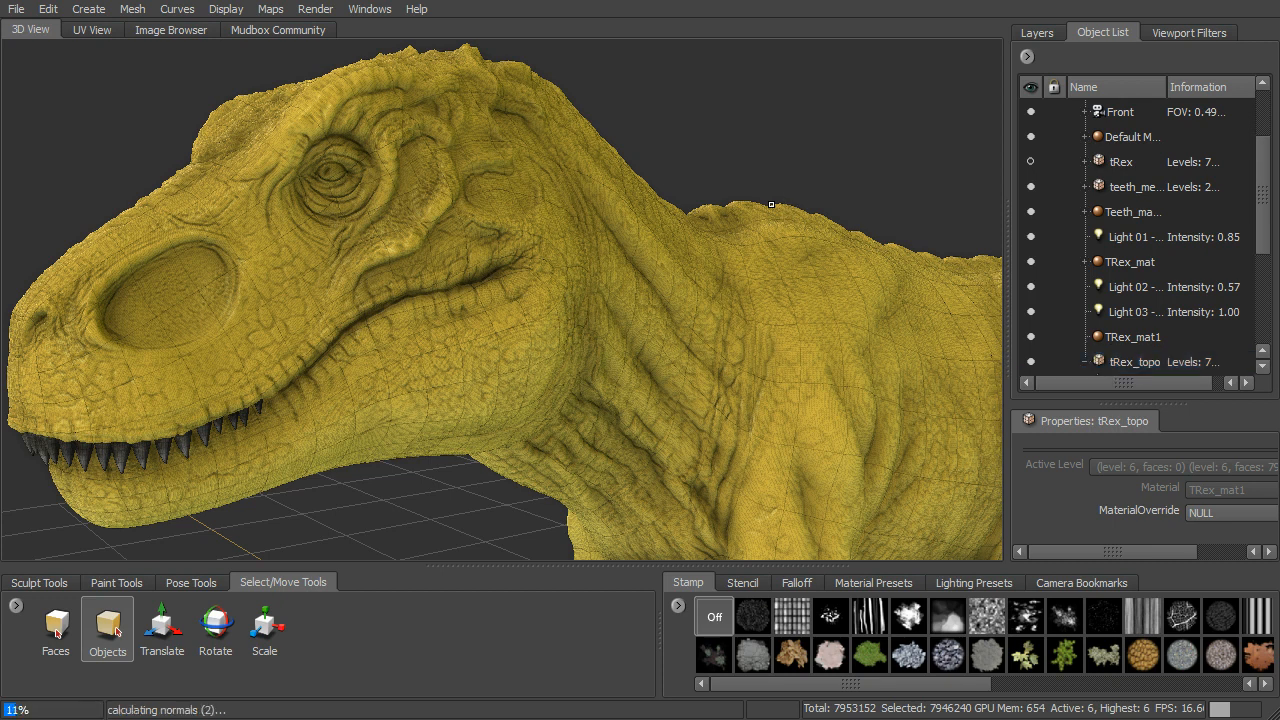
key(Page_Down)
key(Page_Down)
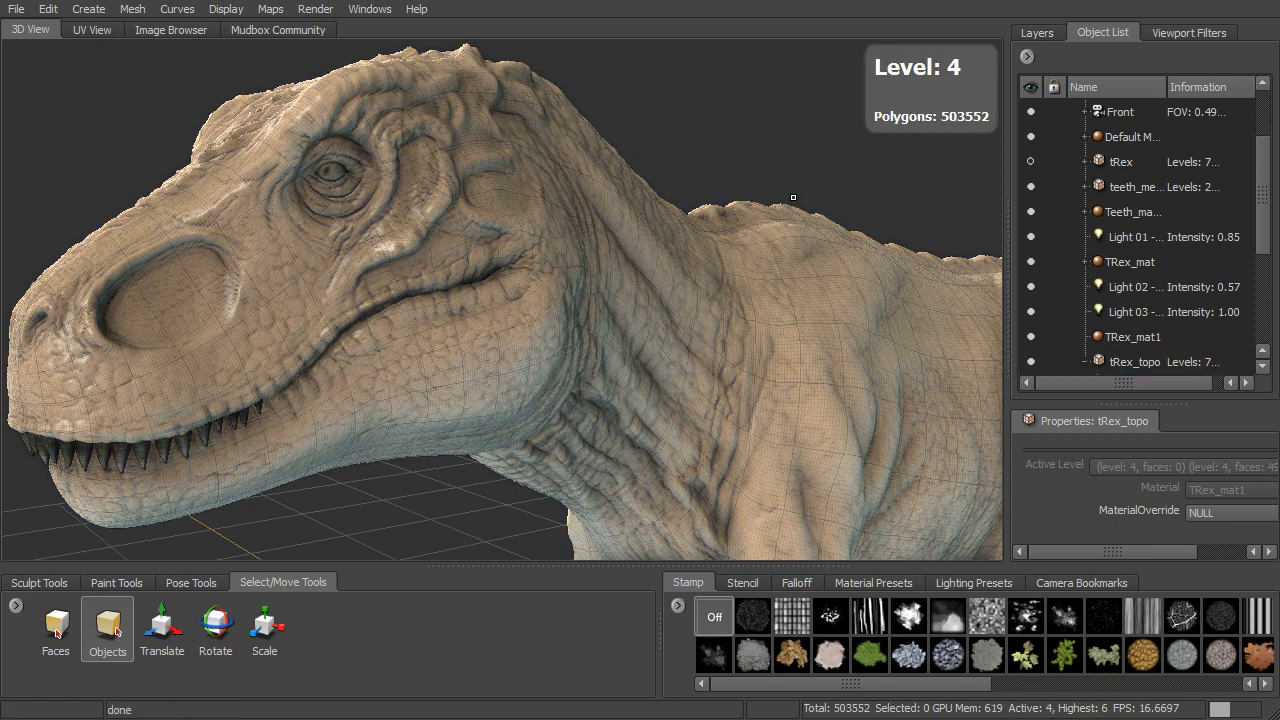
key(Page_Down)
key(Page_Down)
key(Page_Down)
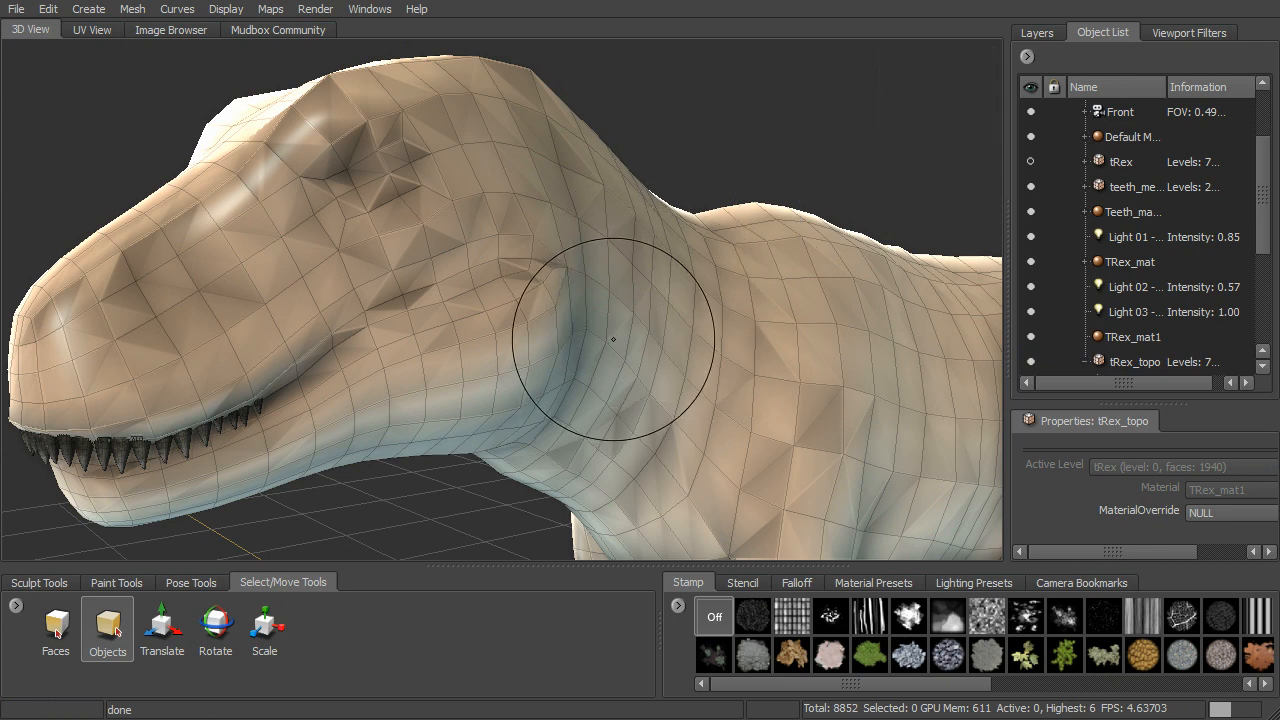
Step tRex_topo back up one subdivision level at a time to level 6, examining the transferred detail at each level
key(Page_Up)
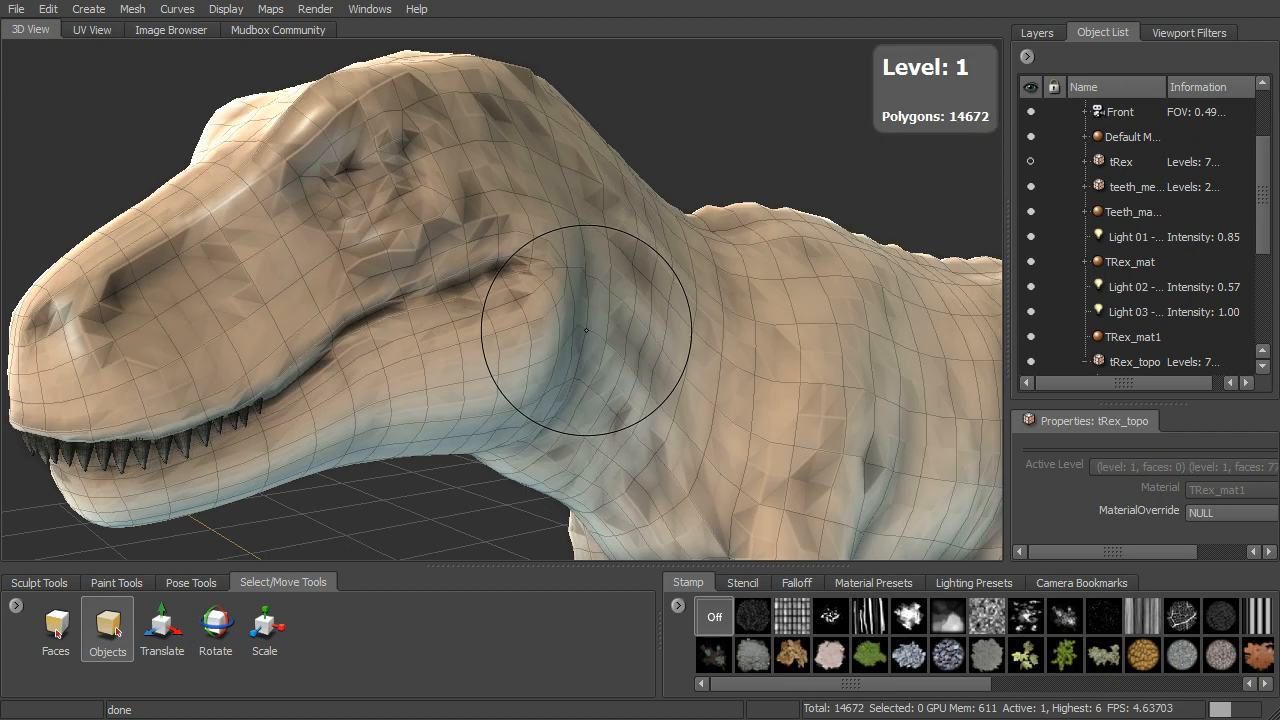
key(Page_Up)
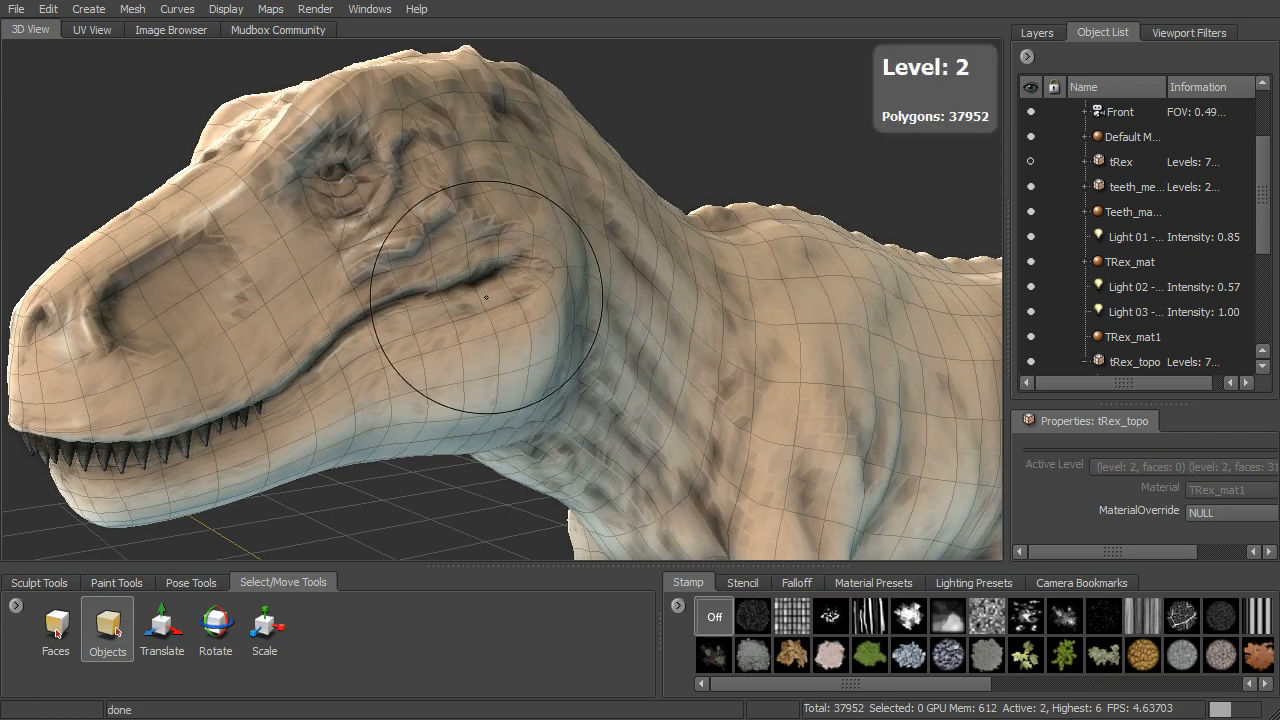
key(Page_Up)
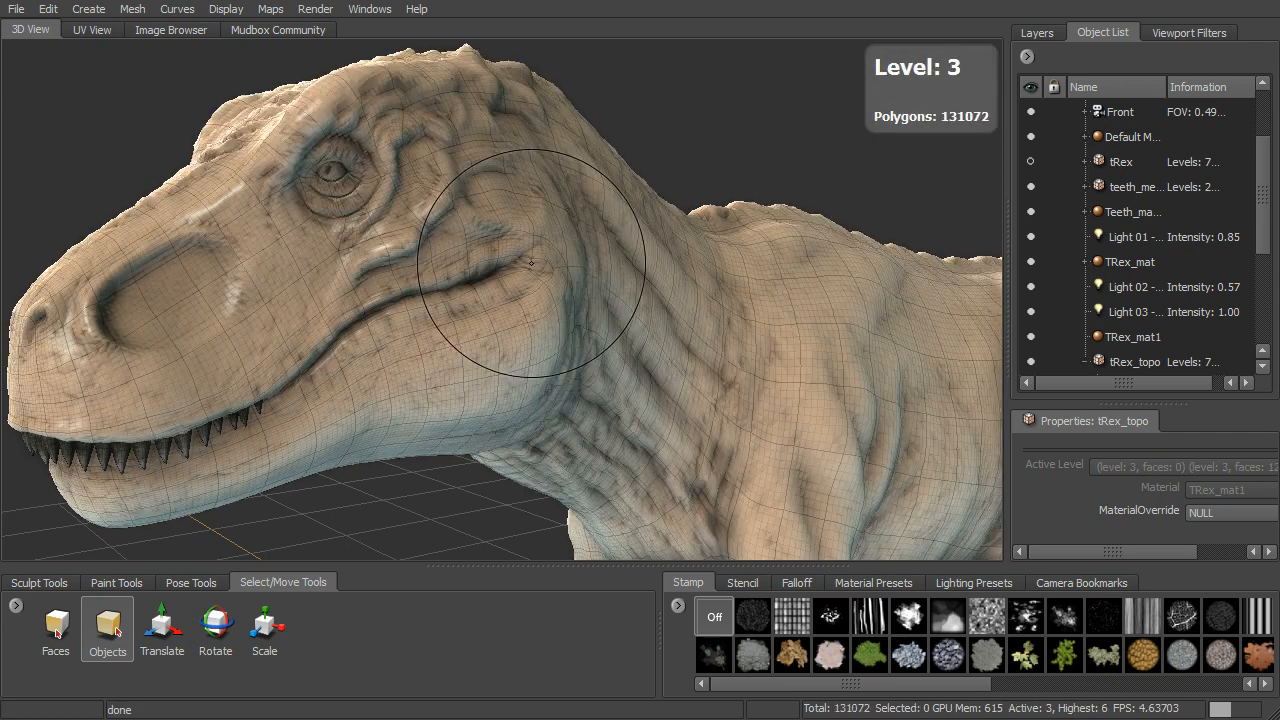
key(Page_Up)
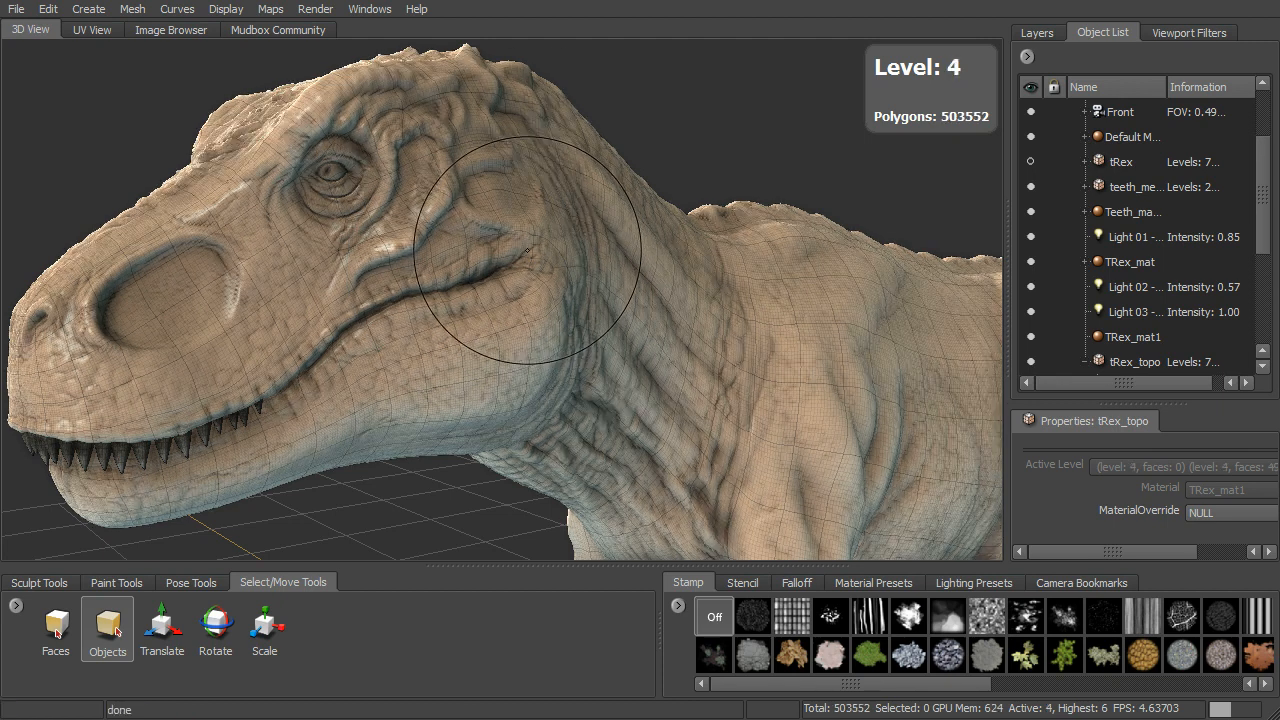
key(Page_Up)
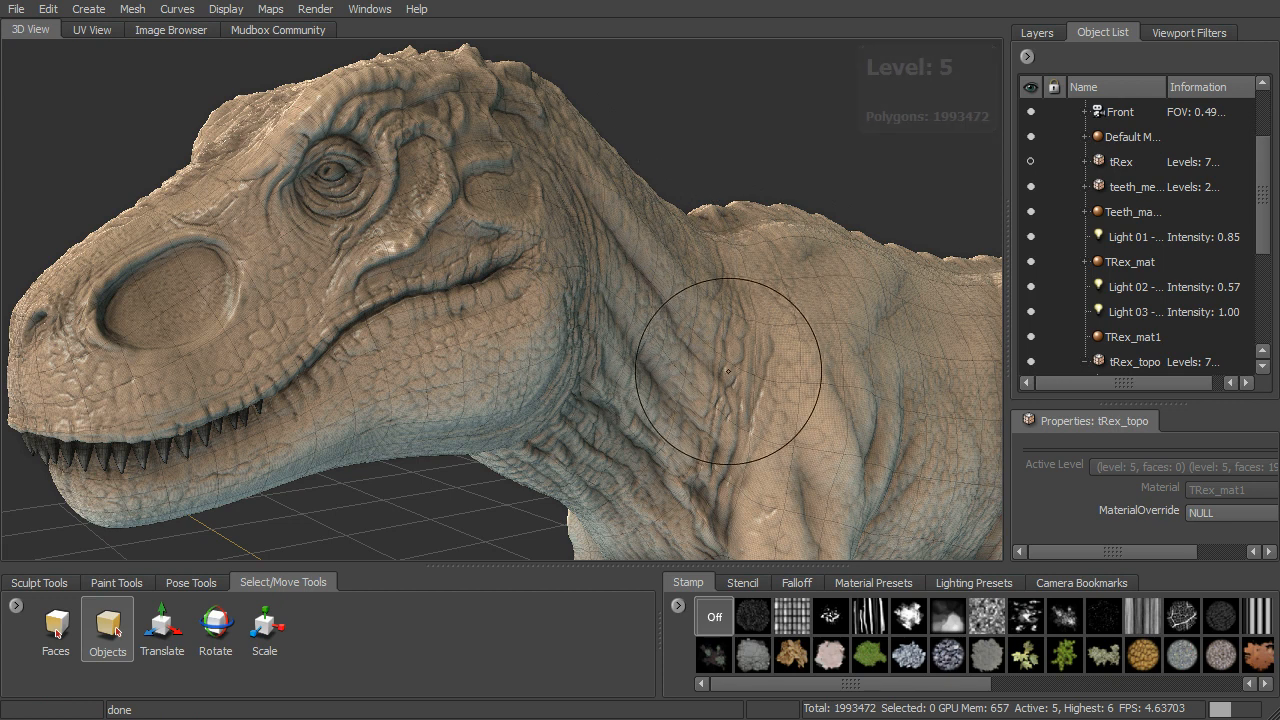
key(Page_Up)
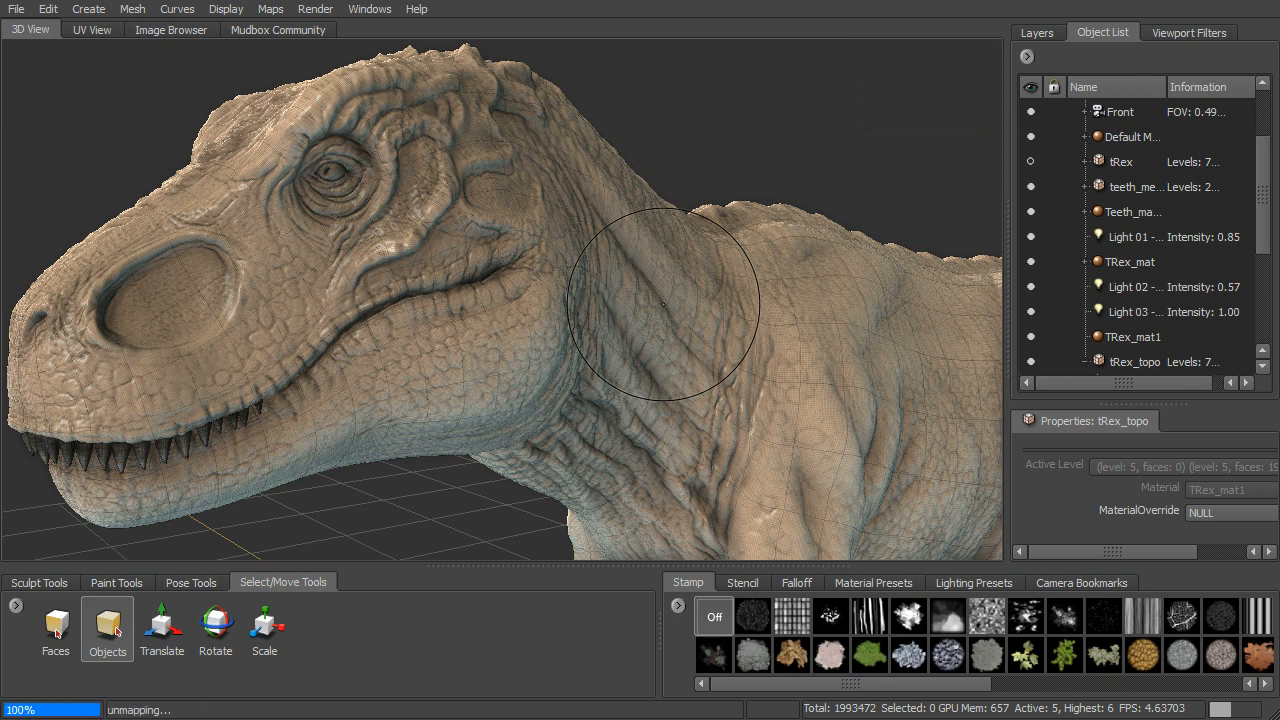
mouse_move(688, 212)
alt+mouse_down()
mouse_move(713, 216)
mouse_move(719, 243)
alt+mouse_up()
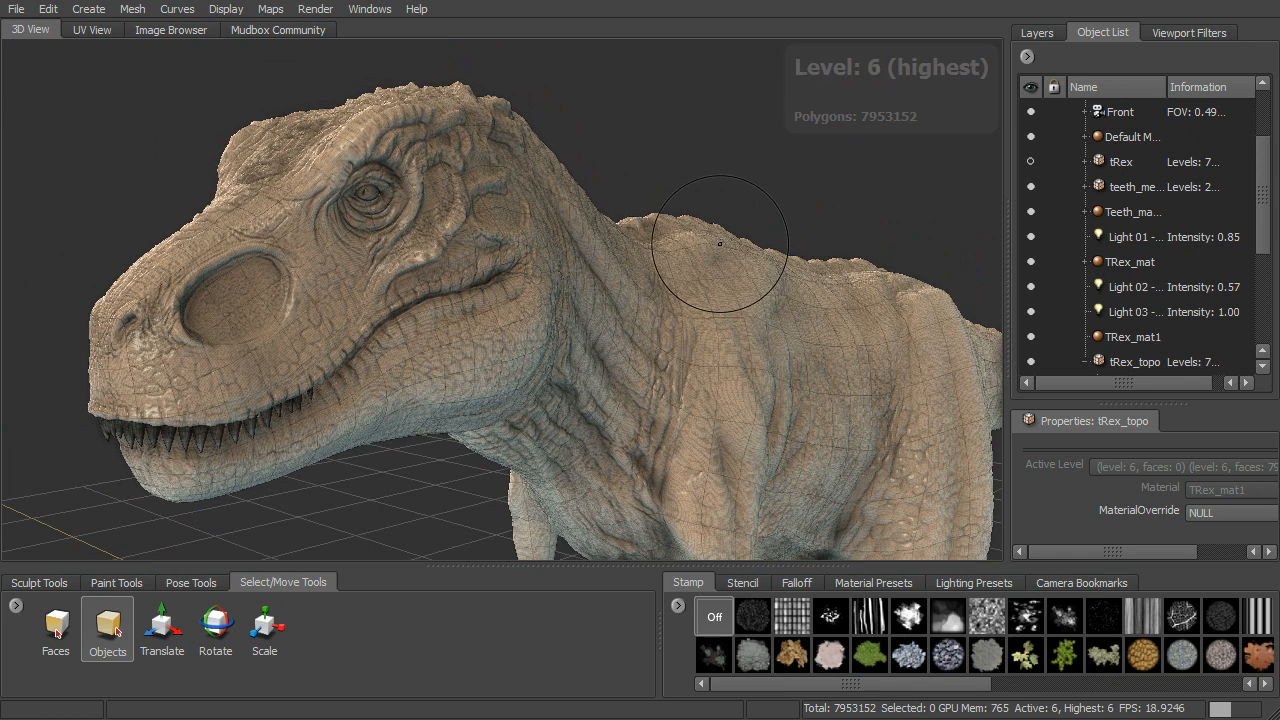
click(88, 10)
mouse_move(136, 13)
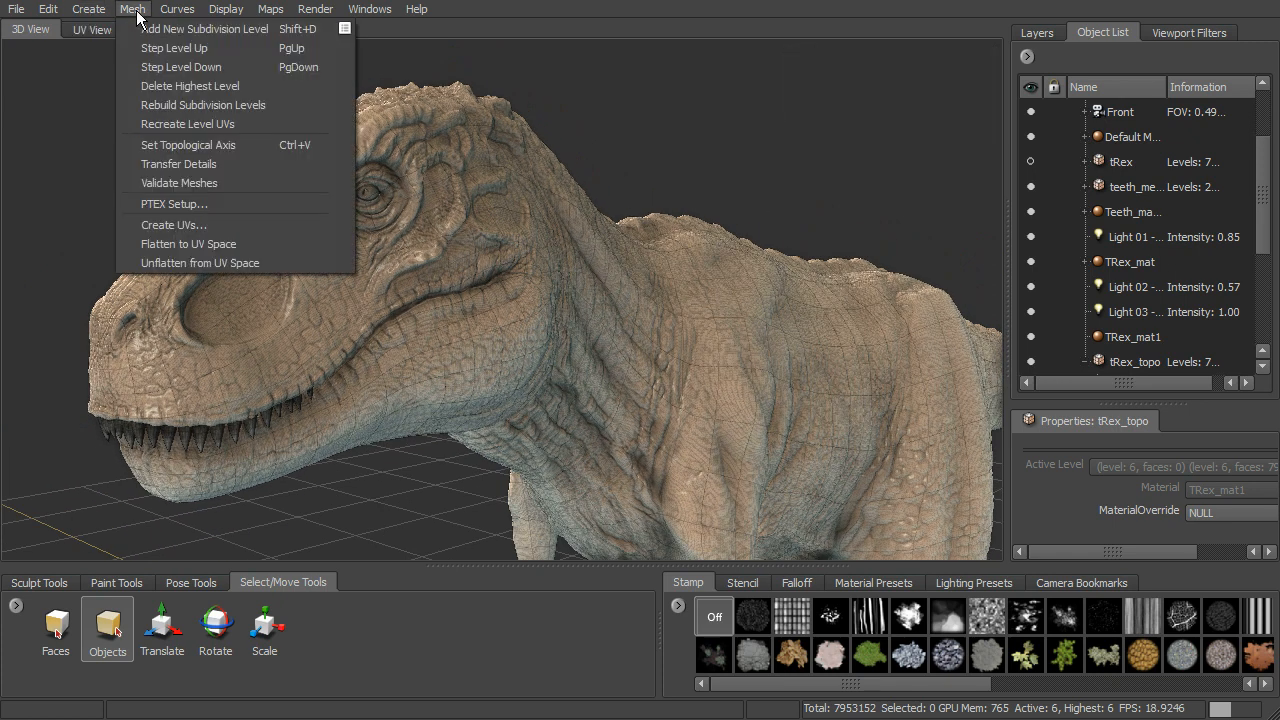
click(679, 146)
alt+drag(923, 204, 851, 162)
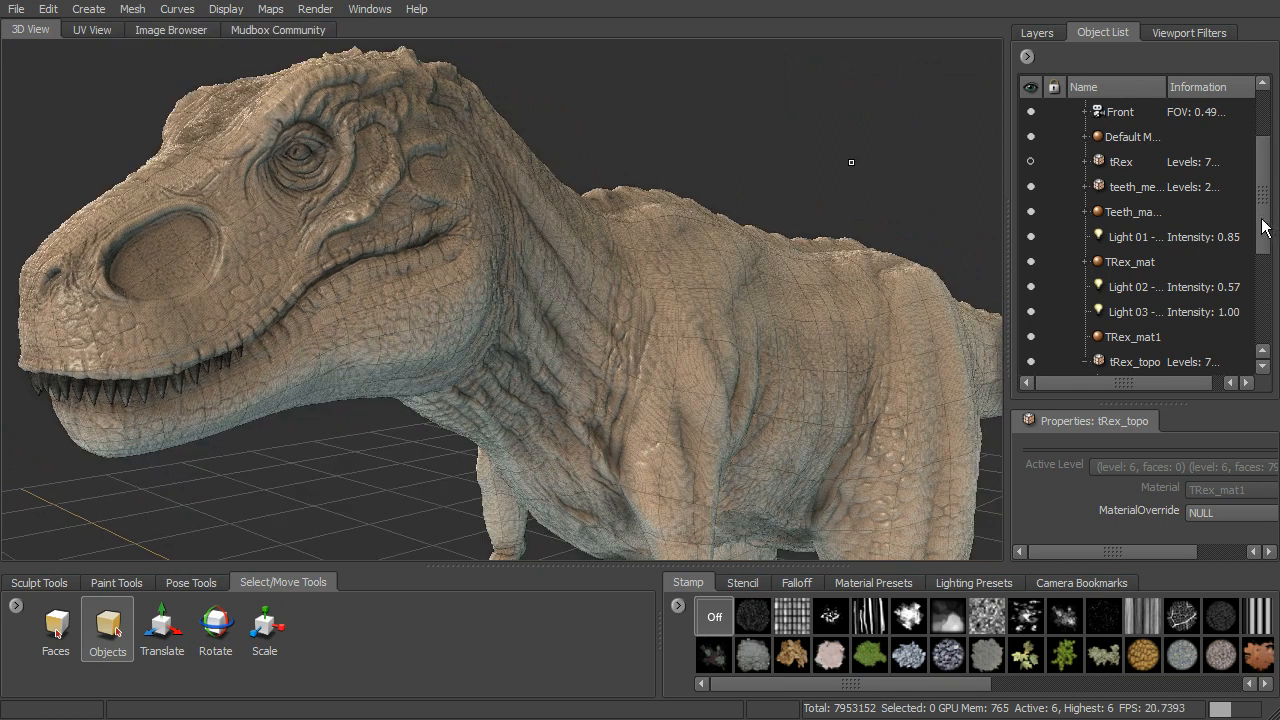
Examine the subdivision levels listed under tRex_topo with their face counts, and inspect the mesh's head and body detail
drag(1263, 228, 1268, 265)
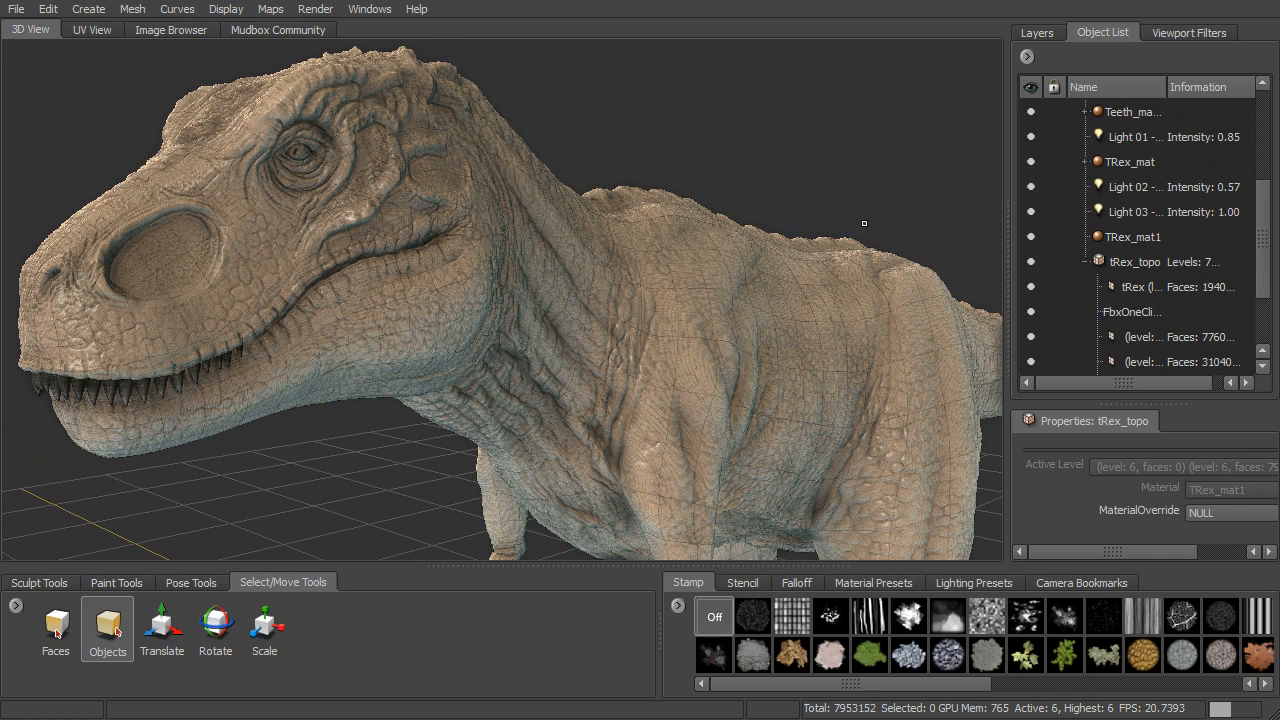
alt+drag(662, 284, 641, 264)
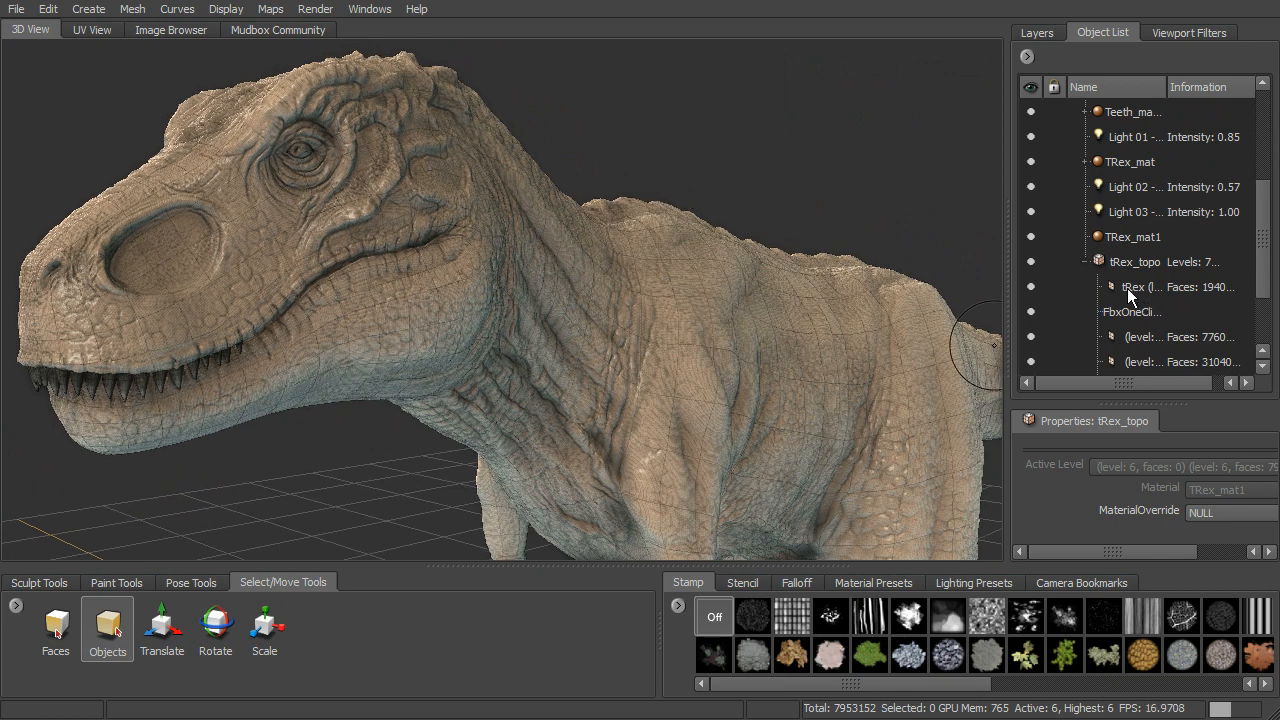
scroll(1083, 258, up, 2)
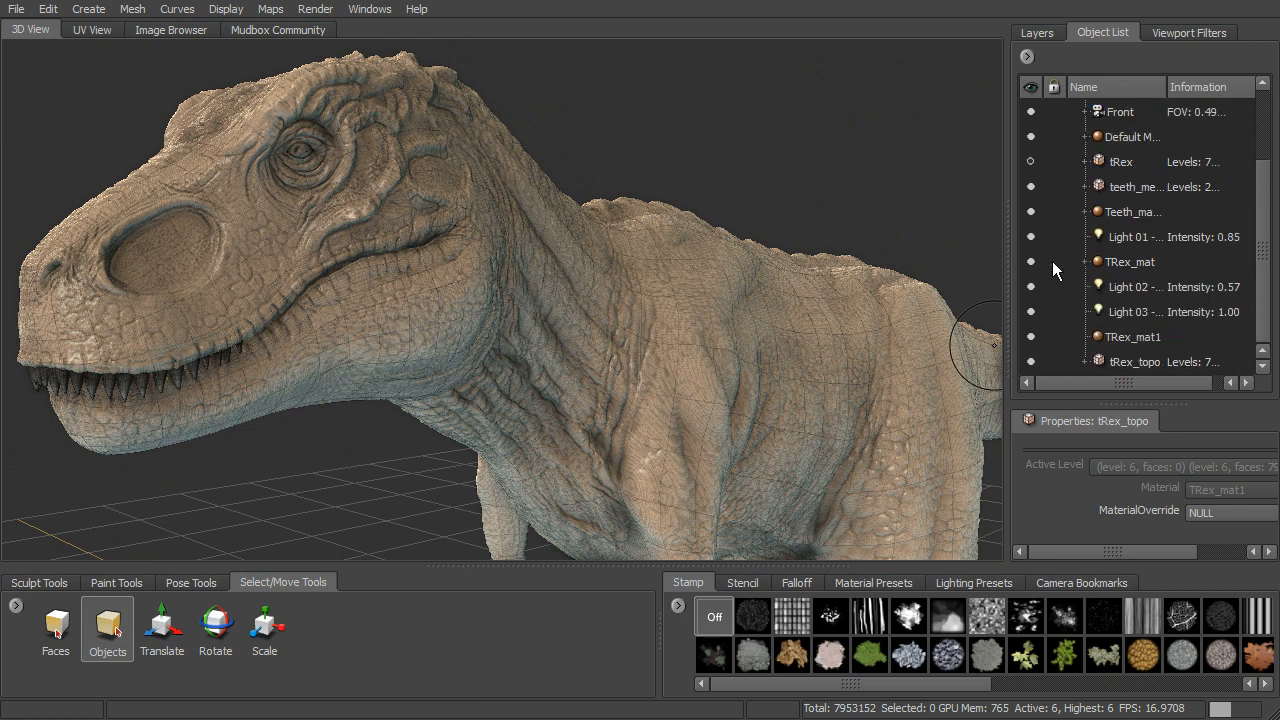
scroll(1062, 268, down, 4)
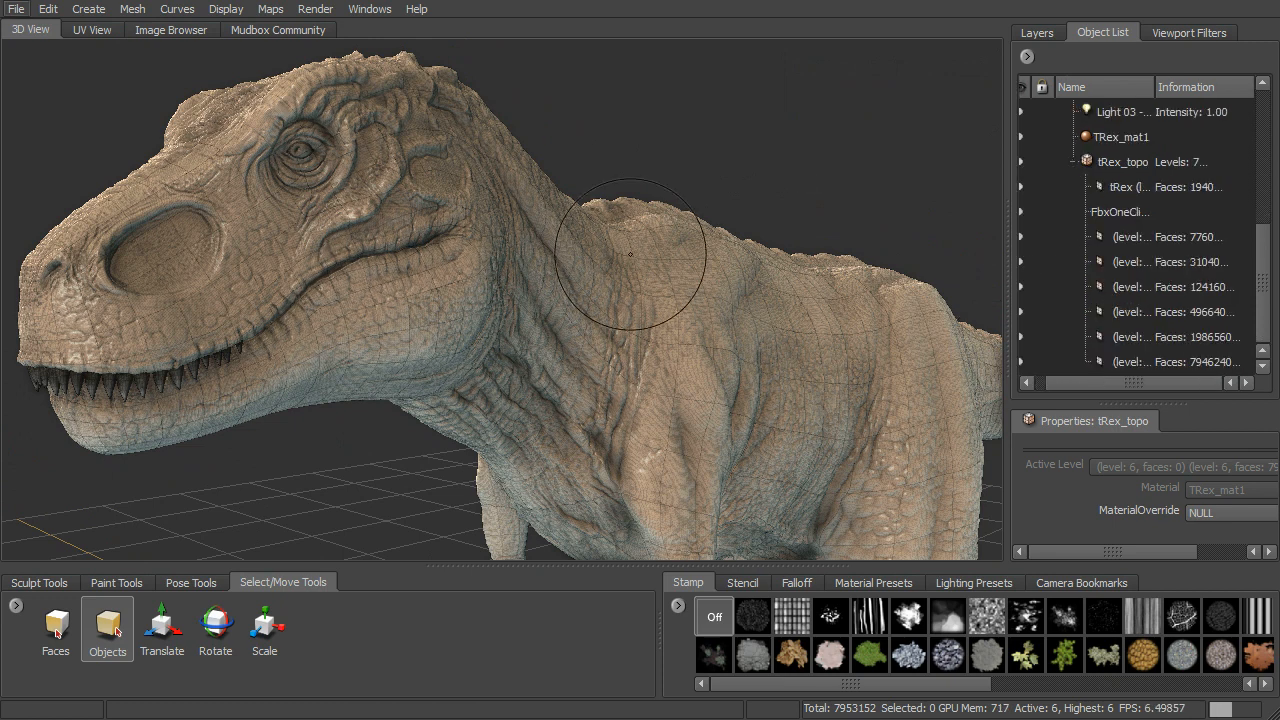
alt+drag(708, 251, 740, 243)
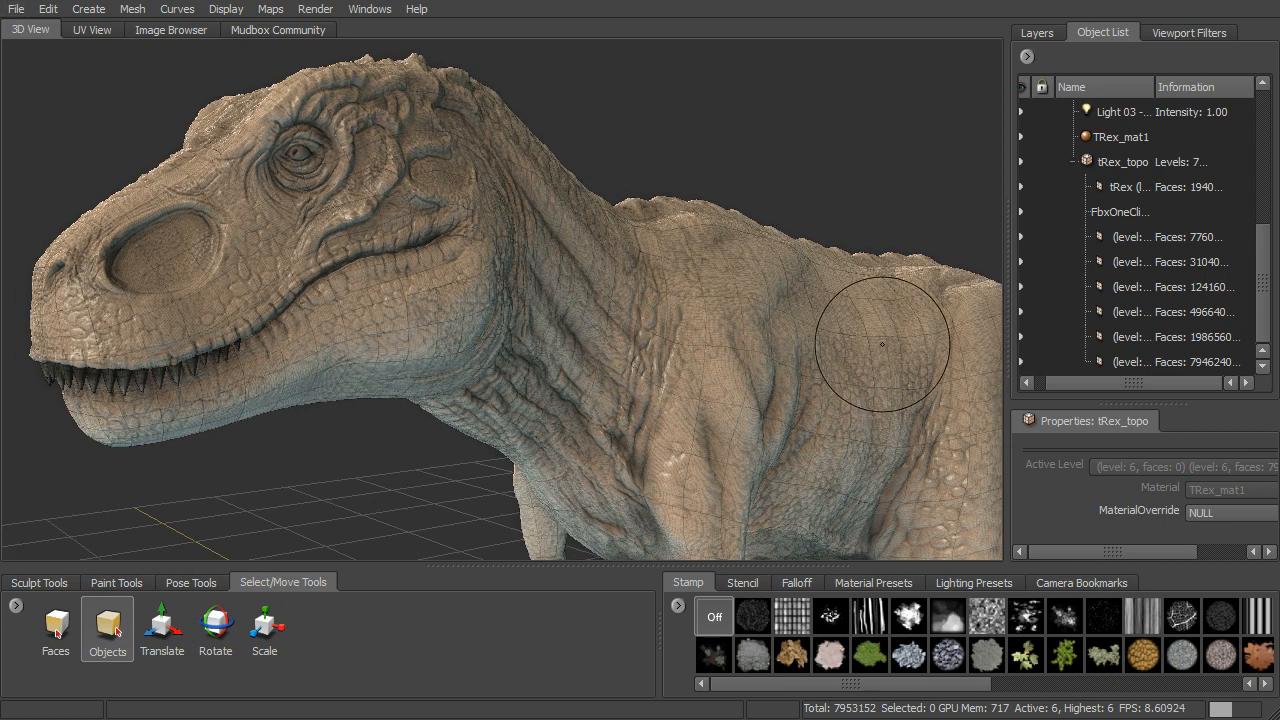
mouse_move(850, 345)
alt+mouse_down()
mouse_move(760, 350)
mouse_move(700, 330)
alt+mouse_up()
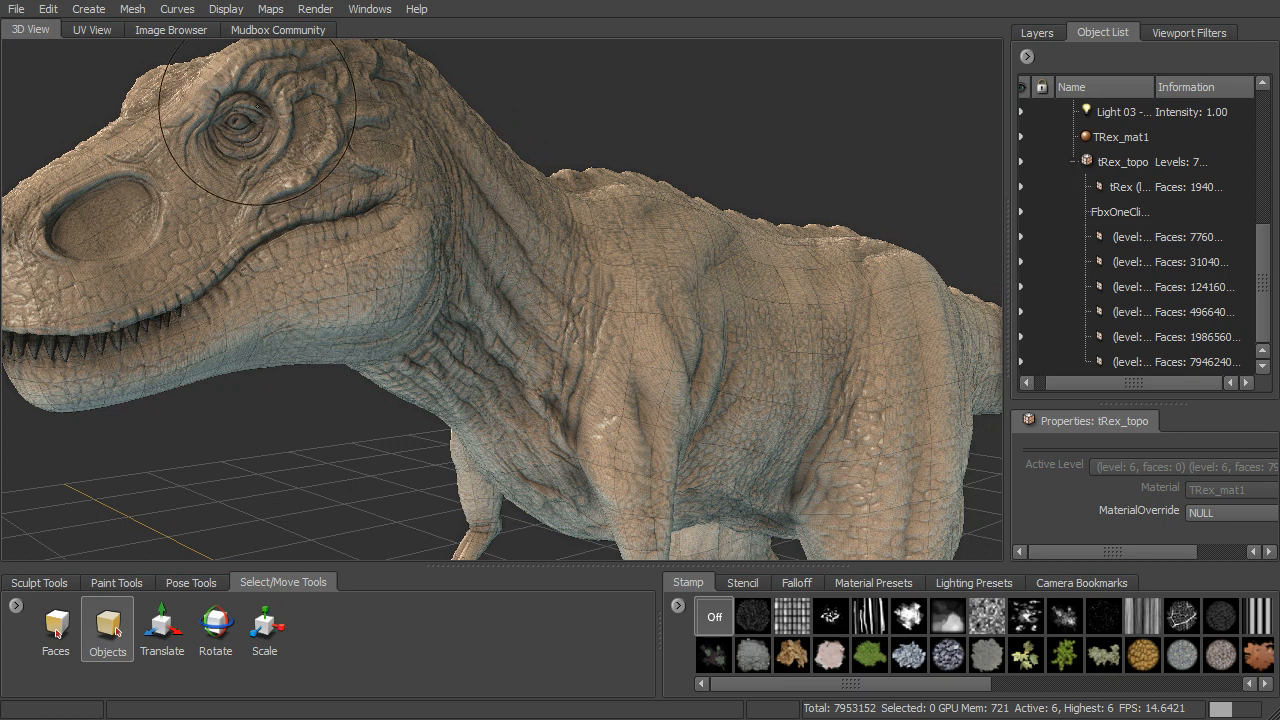
click(135, 11)
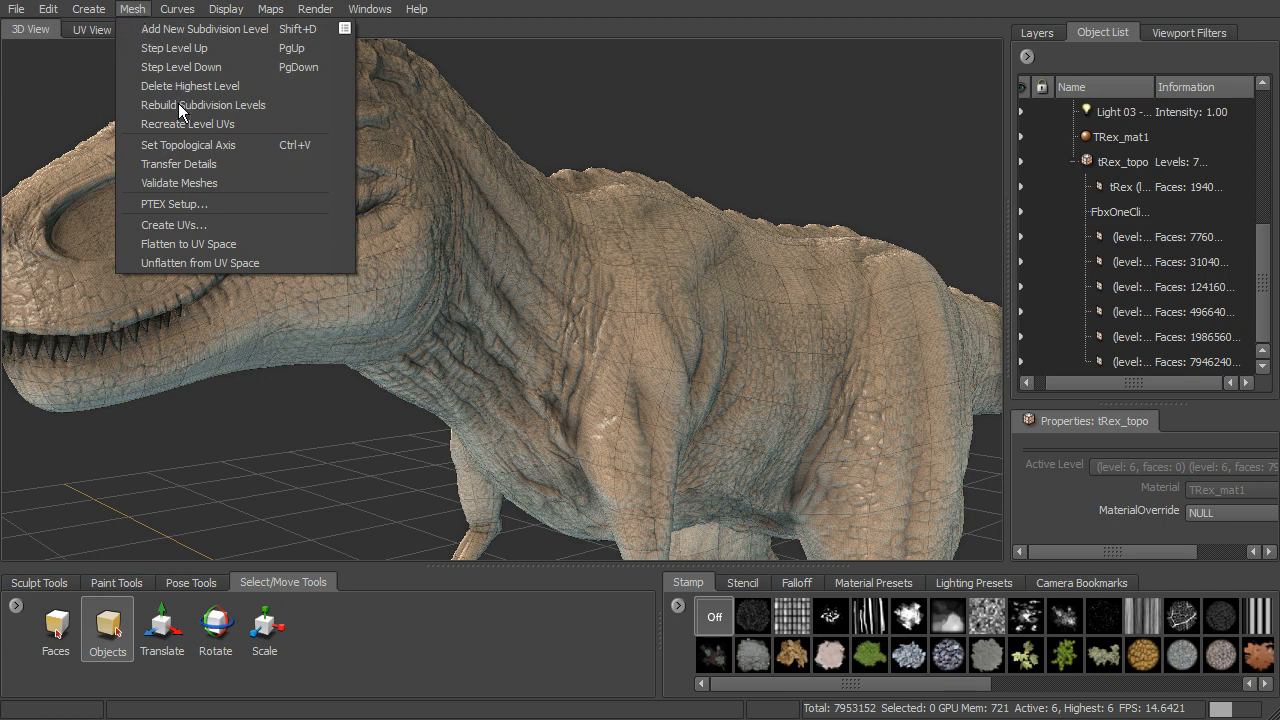
click(815, 79)
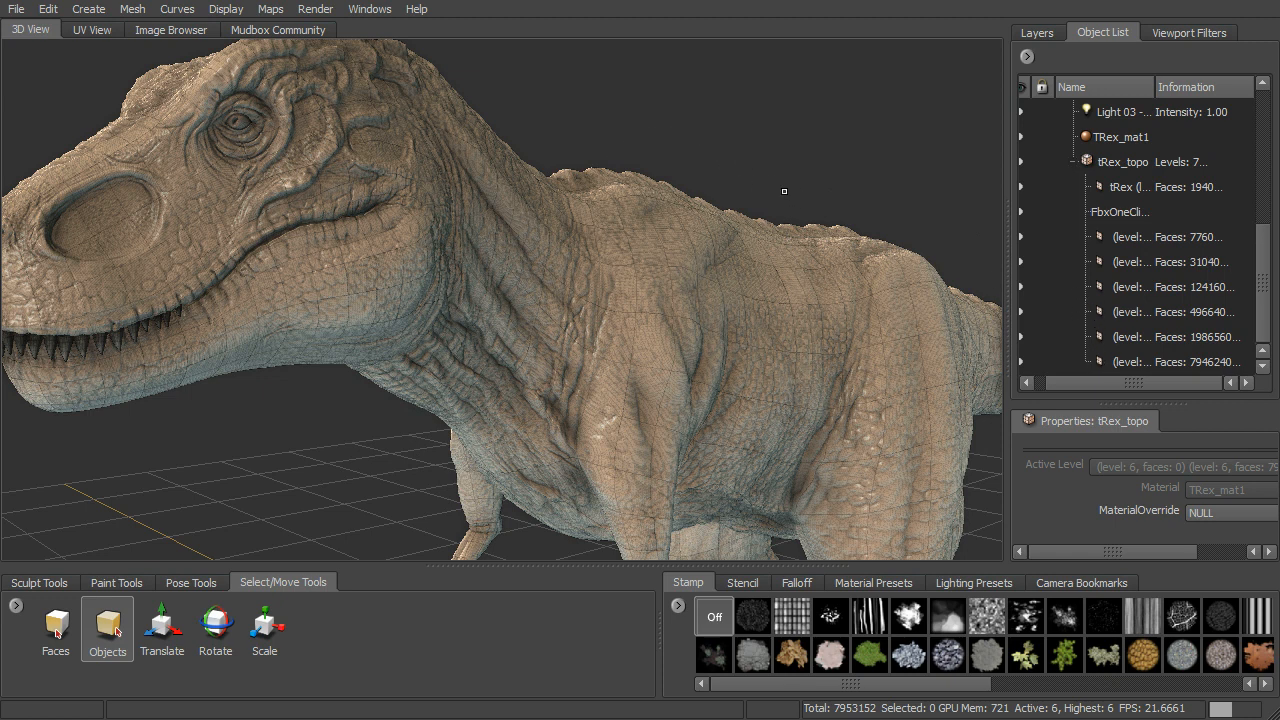
View the whole body of tRex_topo and display the available pose tools
alt+right_drag(849, 183, 784, 177)
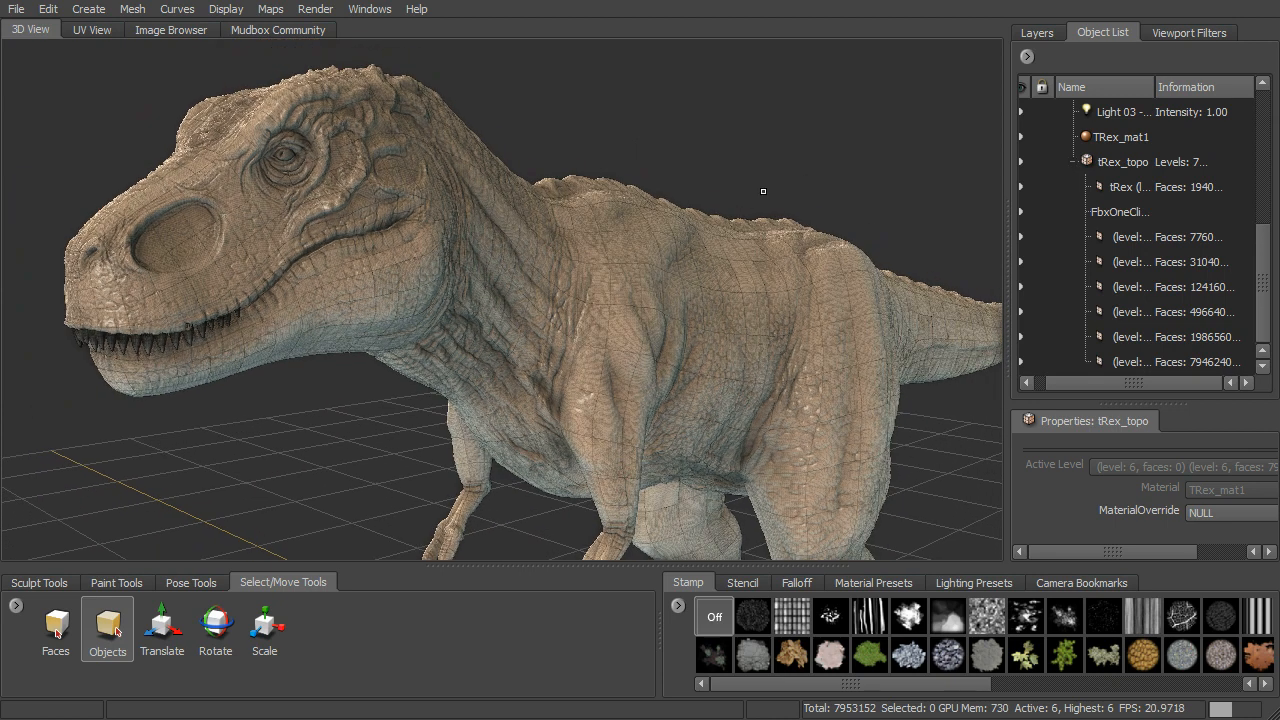
alt+right_drag(666, 262, 605, 368)
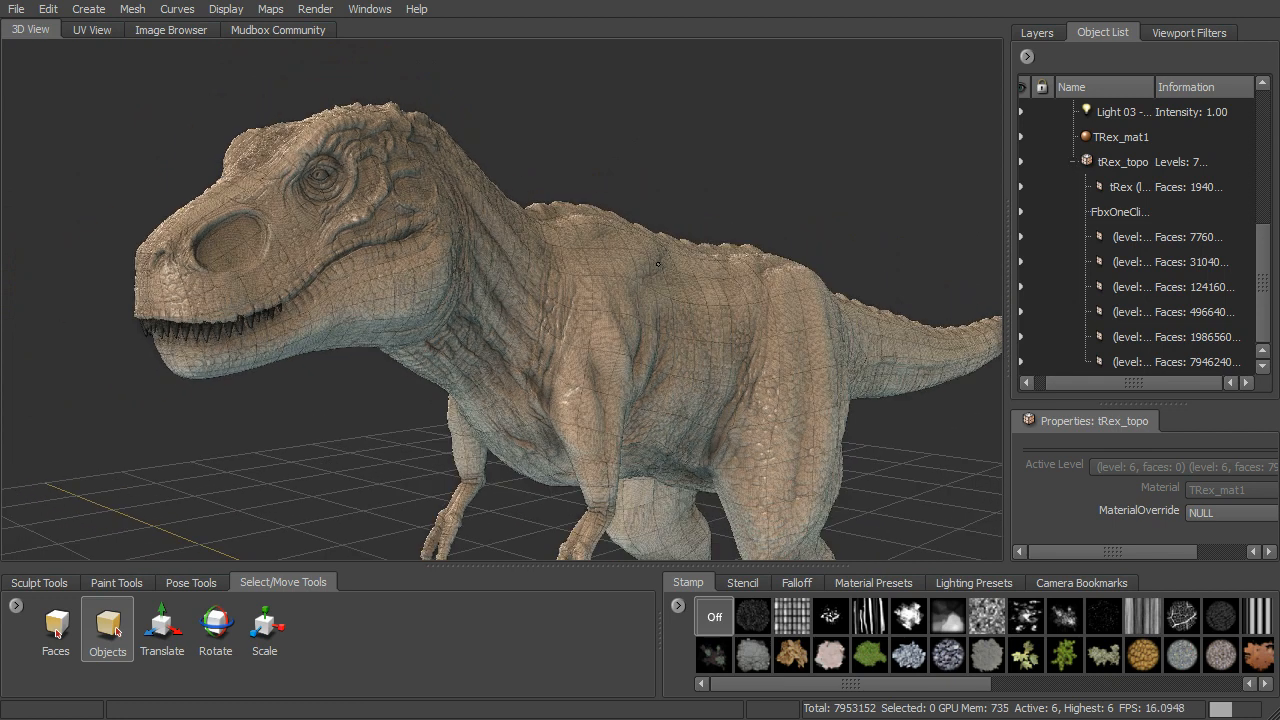
click(191, 582)
click(140, 607)
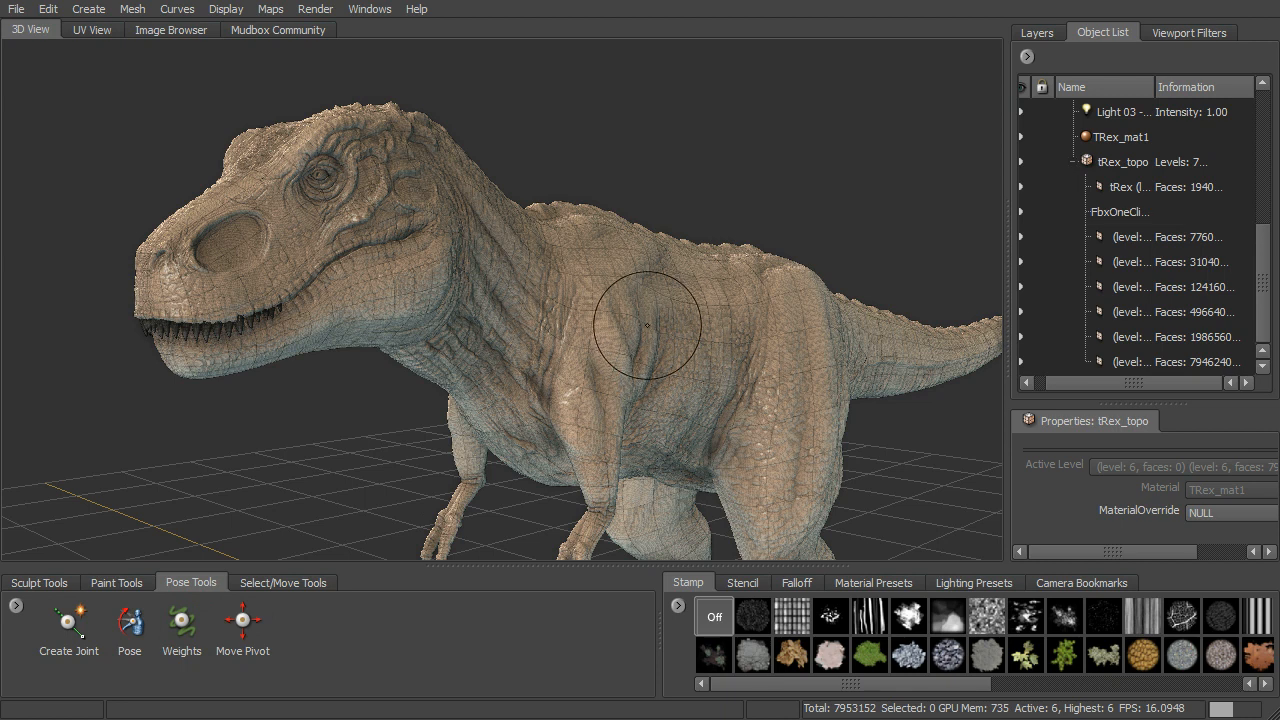
mouse_move(736, 373)
alt+mouse_down()
mouse_move(738, 350)
mouse_move(749, 366)
mouse_move(692, 341)
alt+mouse_up()
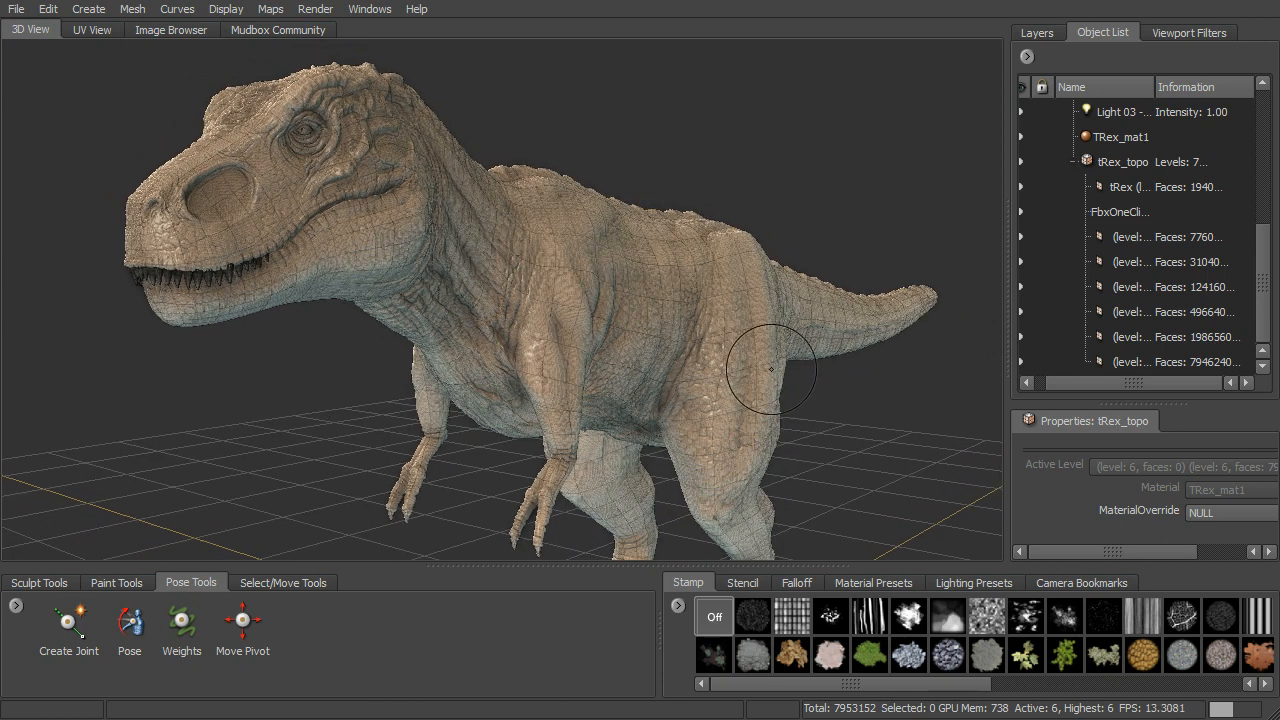